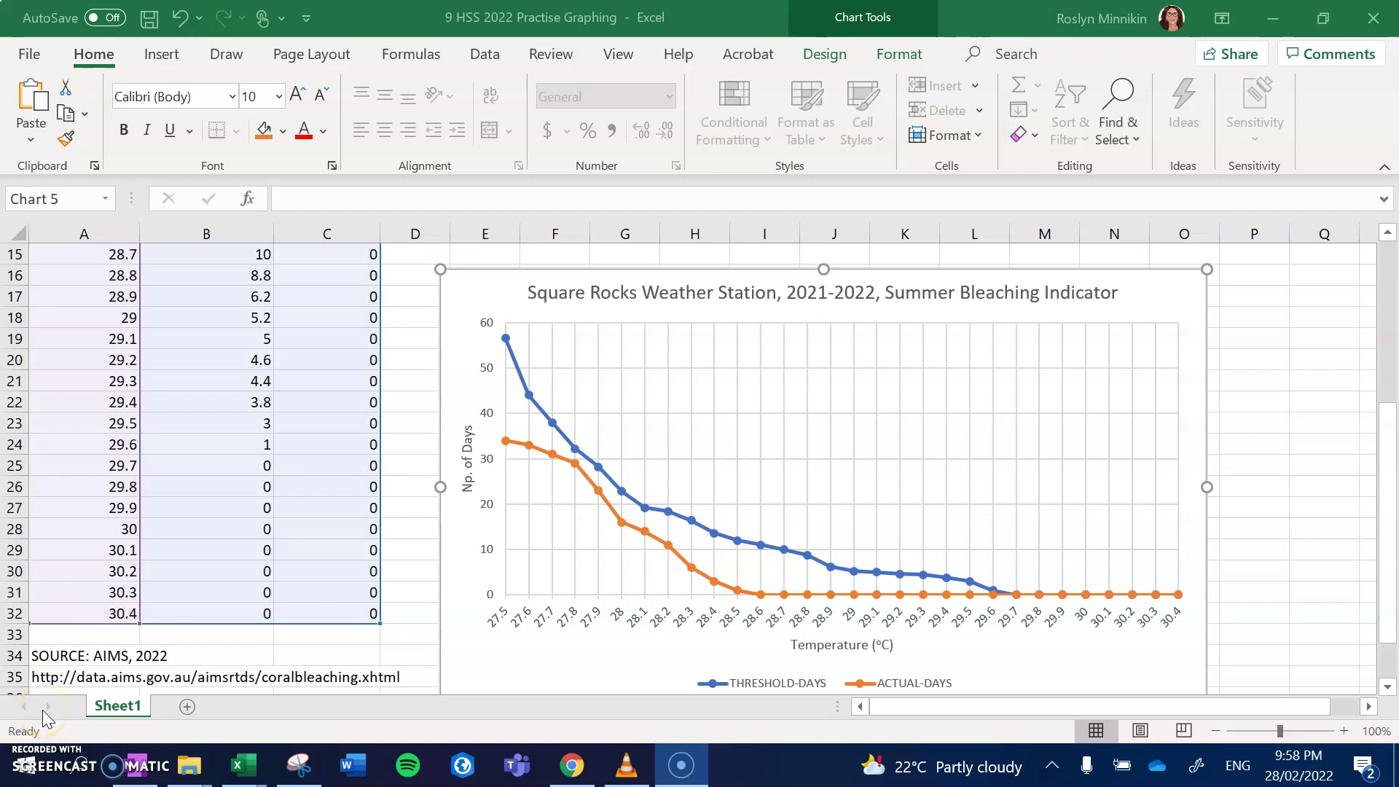
Select the Summer Bleaching Indicator line chart in Excel and launch Word.
left_click(475, 287)
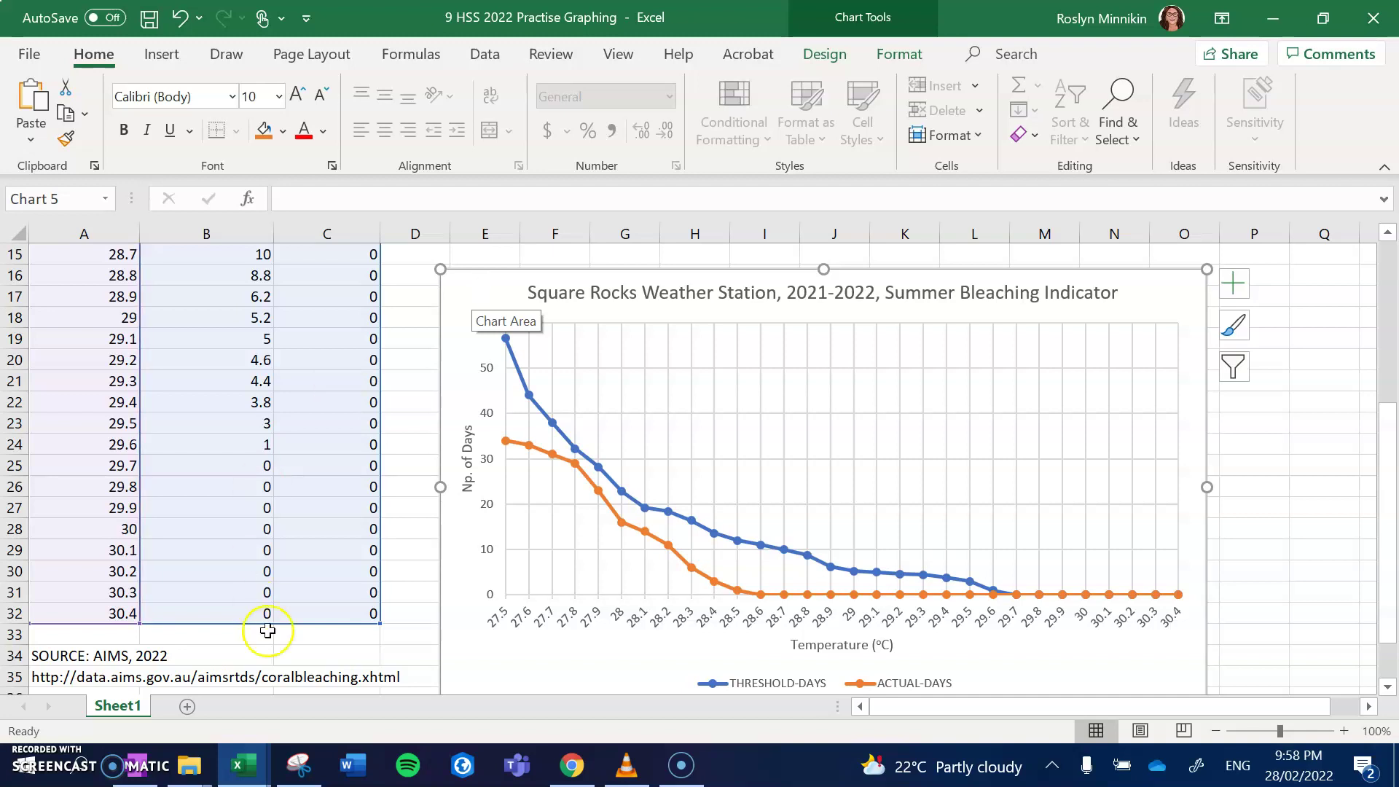
left_click(352, 769)
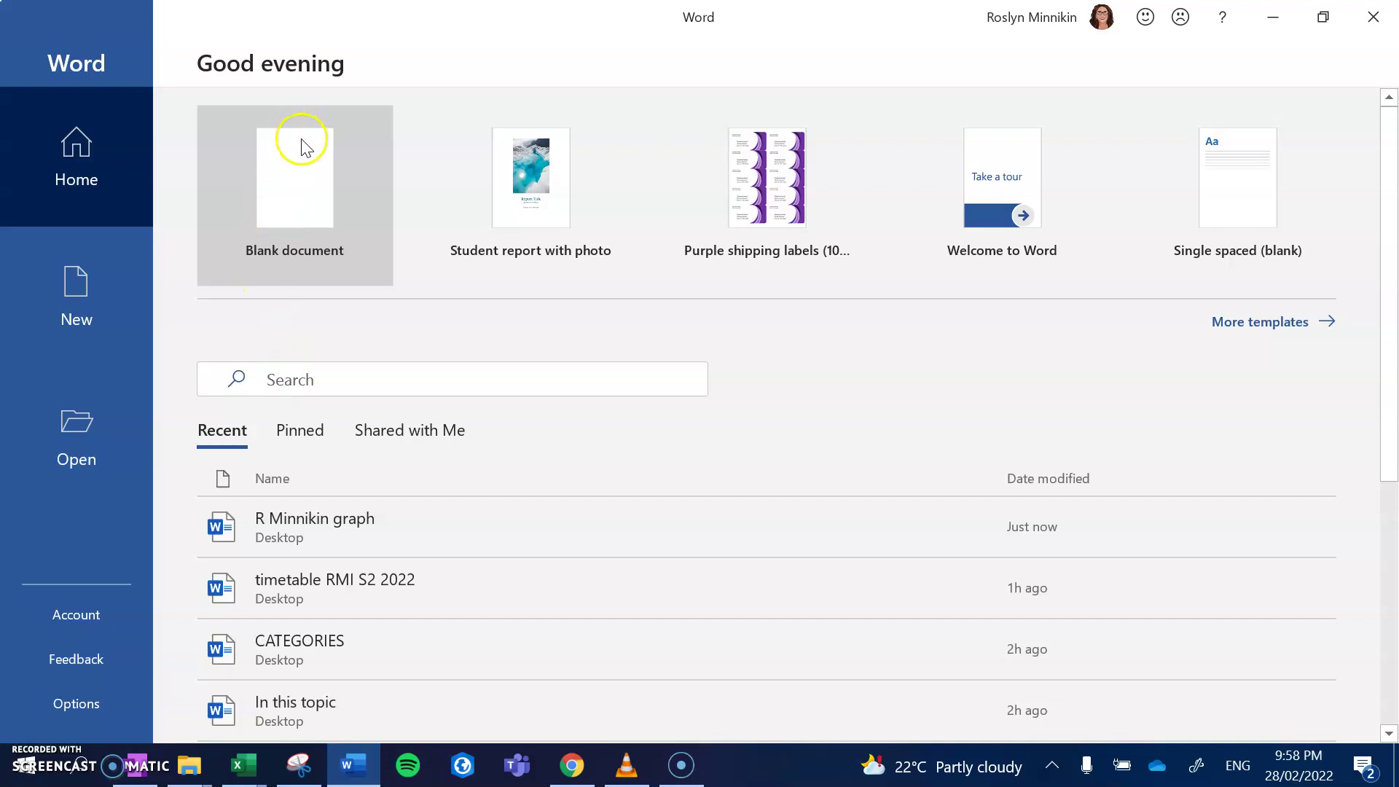
Create a blank document and paste the Square Rocks Weather Station chart into it.
left_click(303, 146)
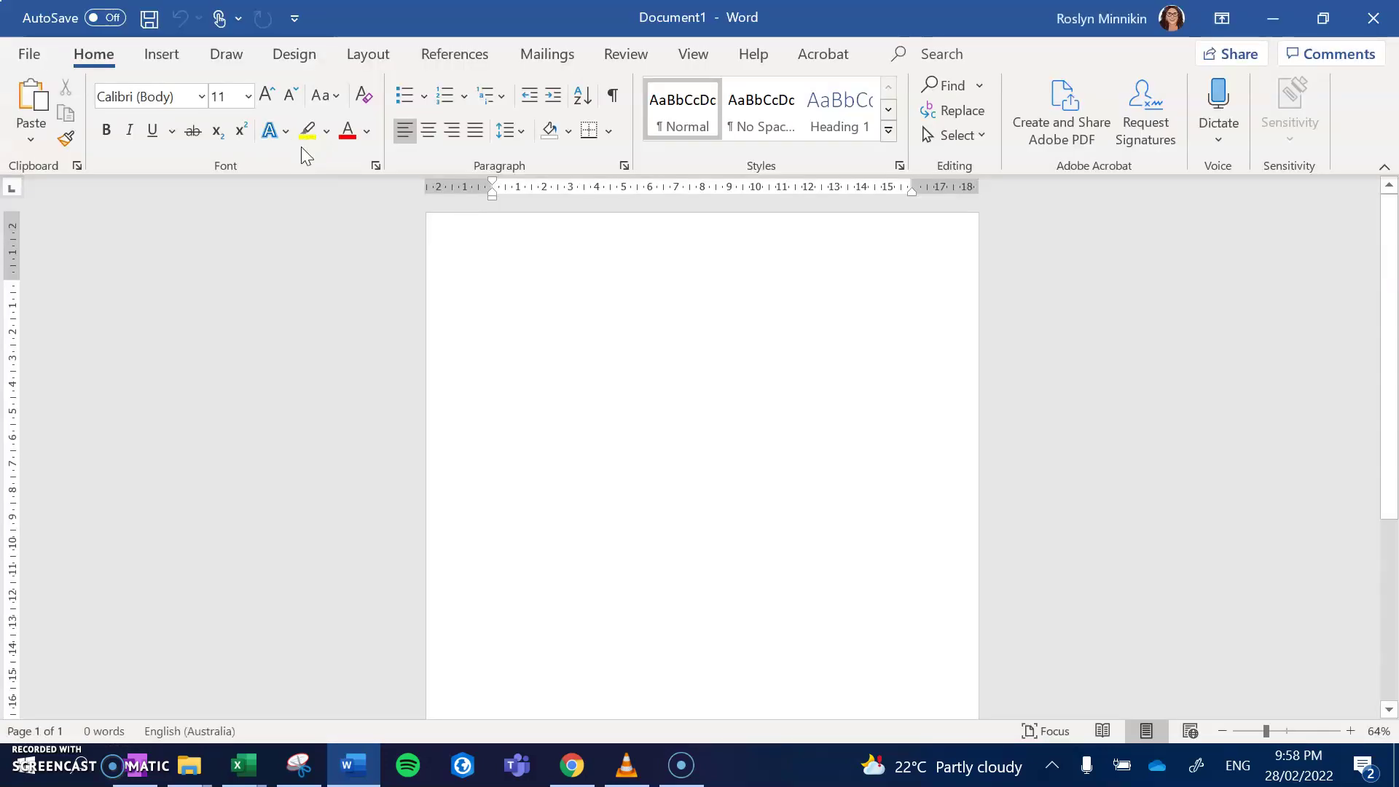
key("ctrl+v")
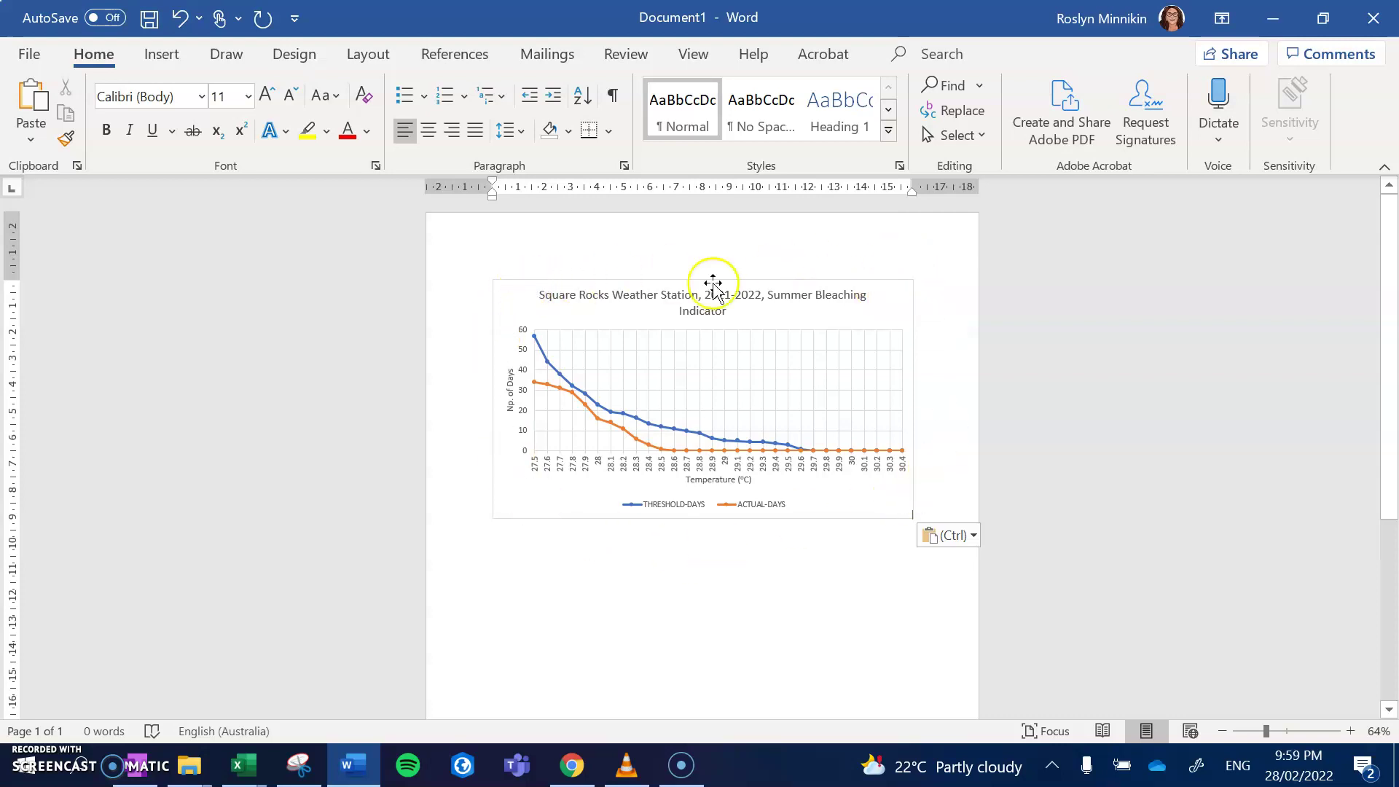
Outline the pasted chart area in Black using the chart's Shape Outline.
left_click(886, 298)
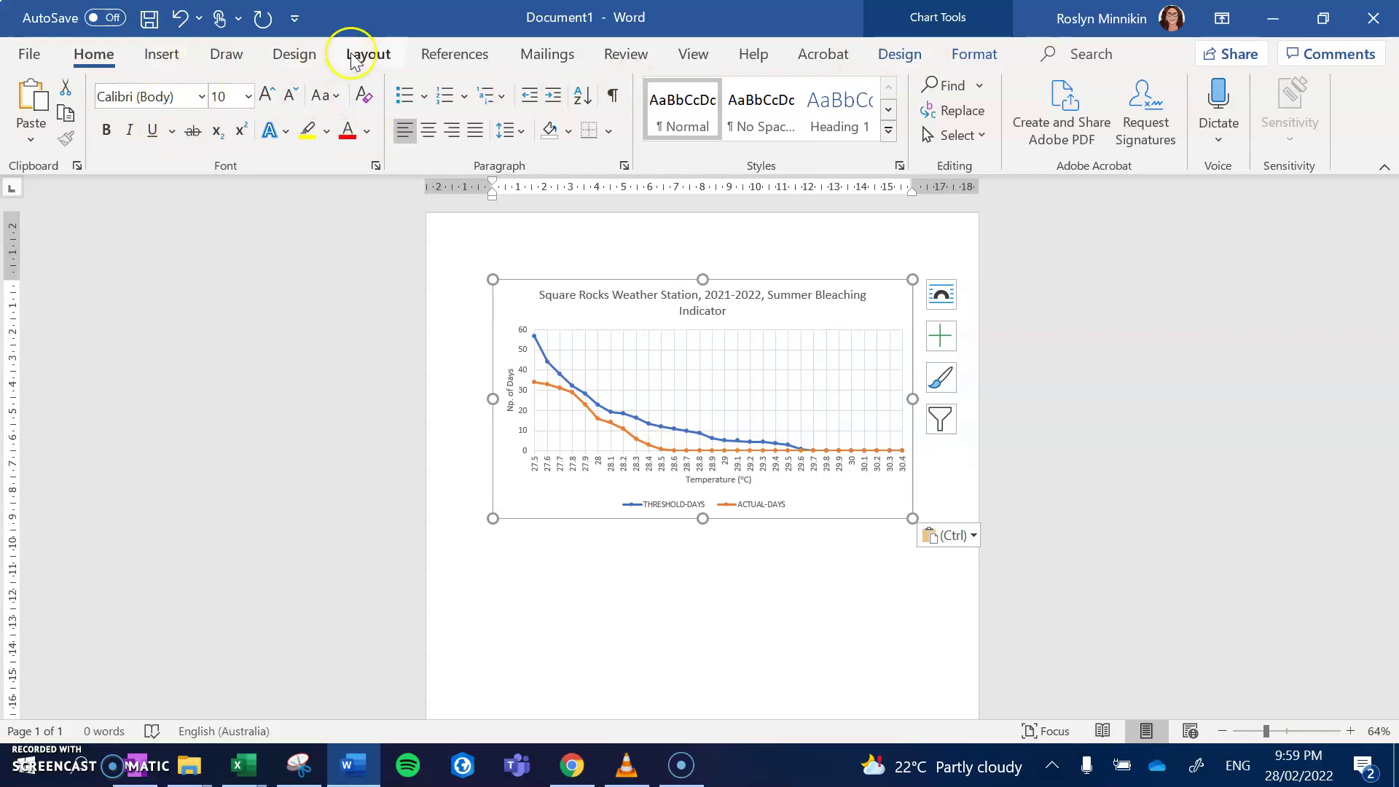
left_click(287, 57)
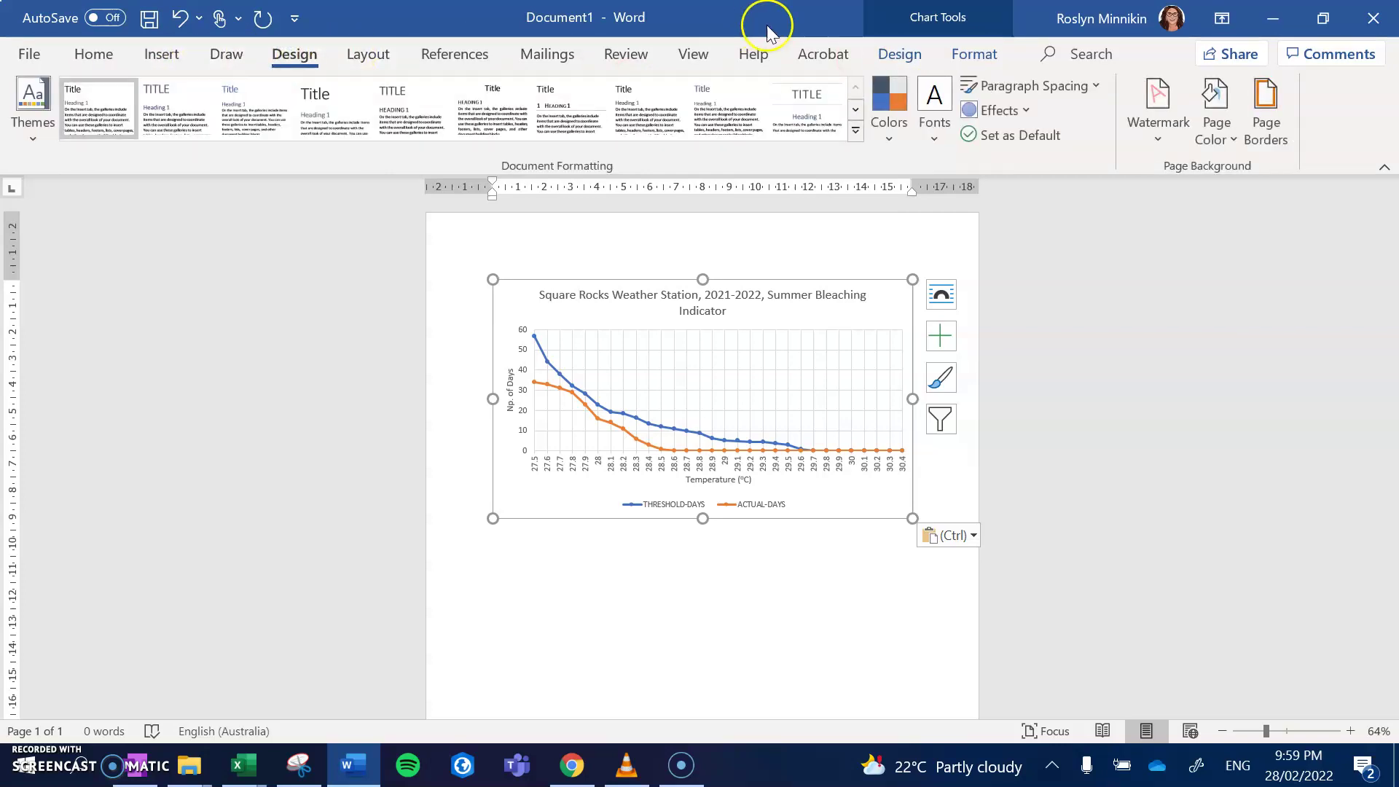
left_click(912, 55)
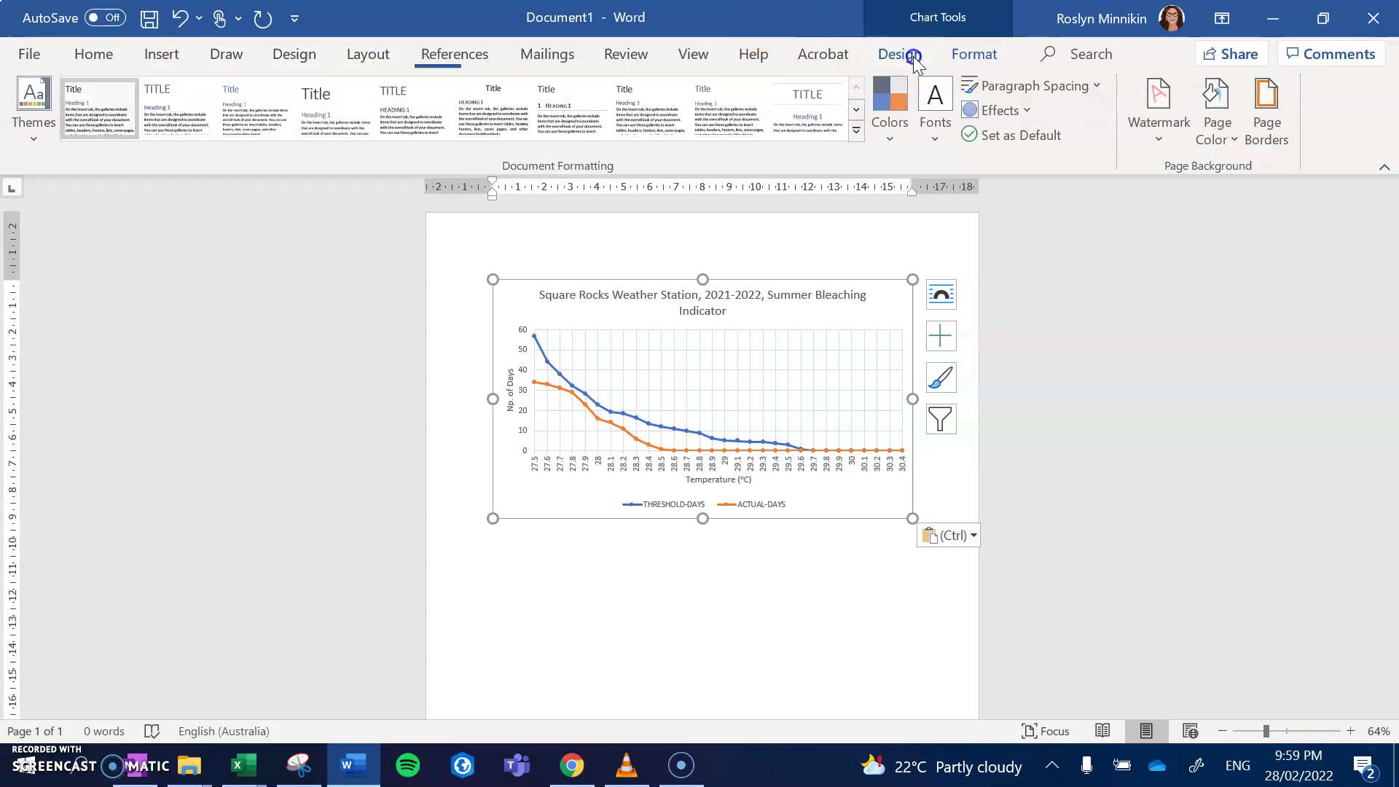
left_click(967, 58)
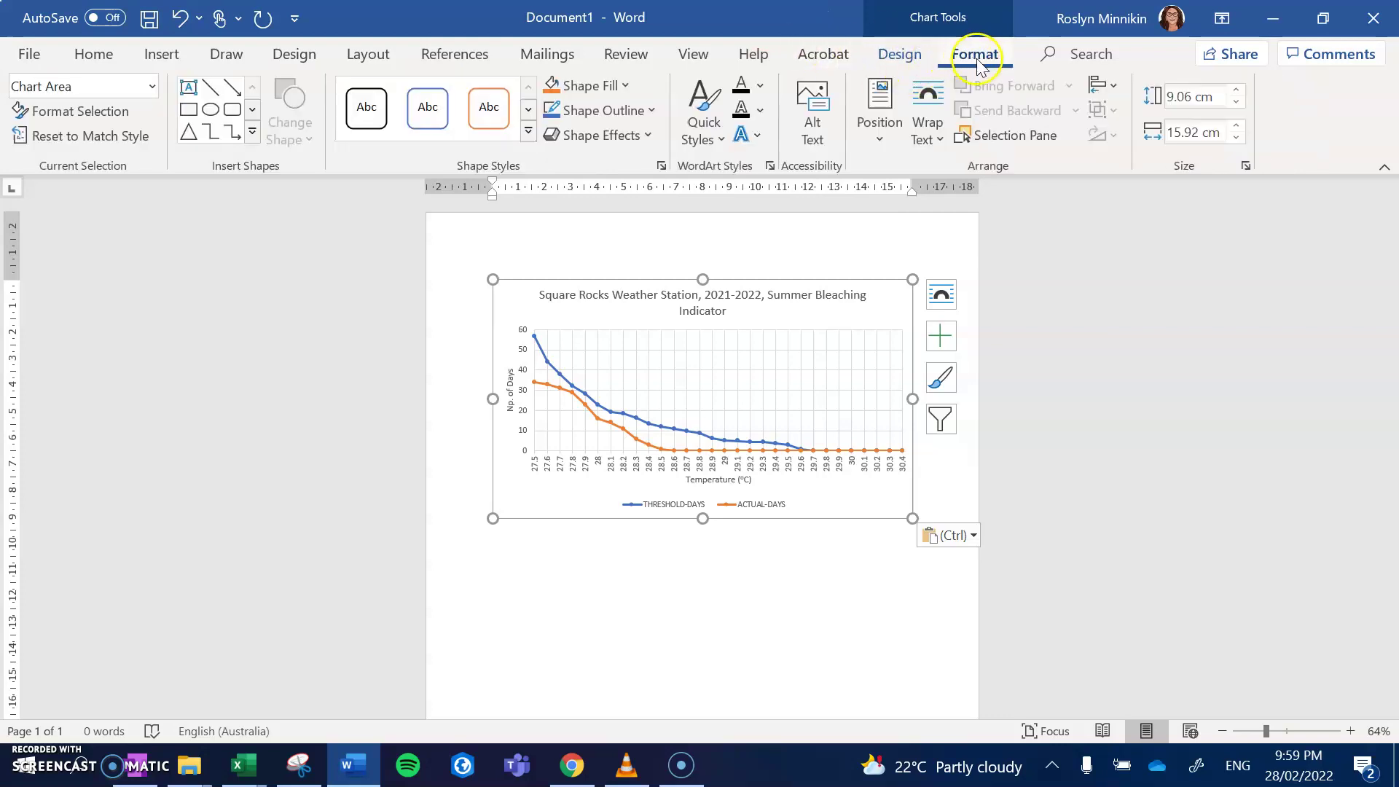
left_click(652, 110)
left_click(570, 166)
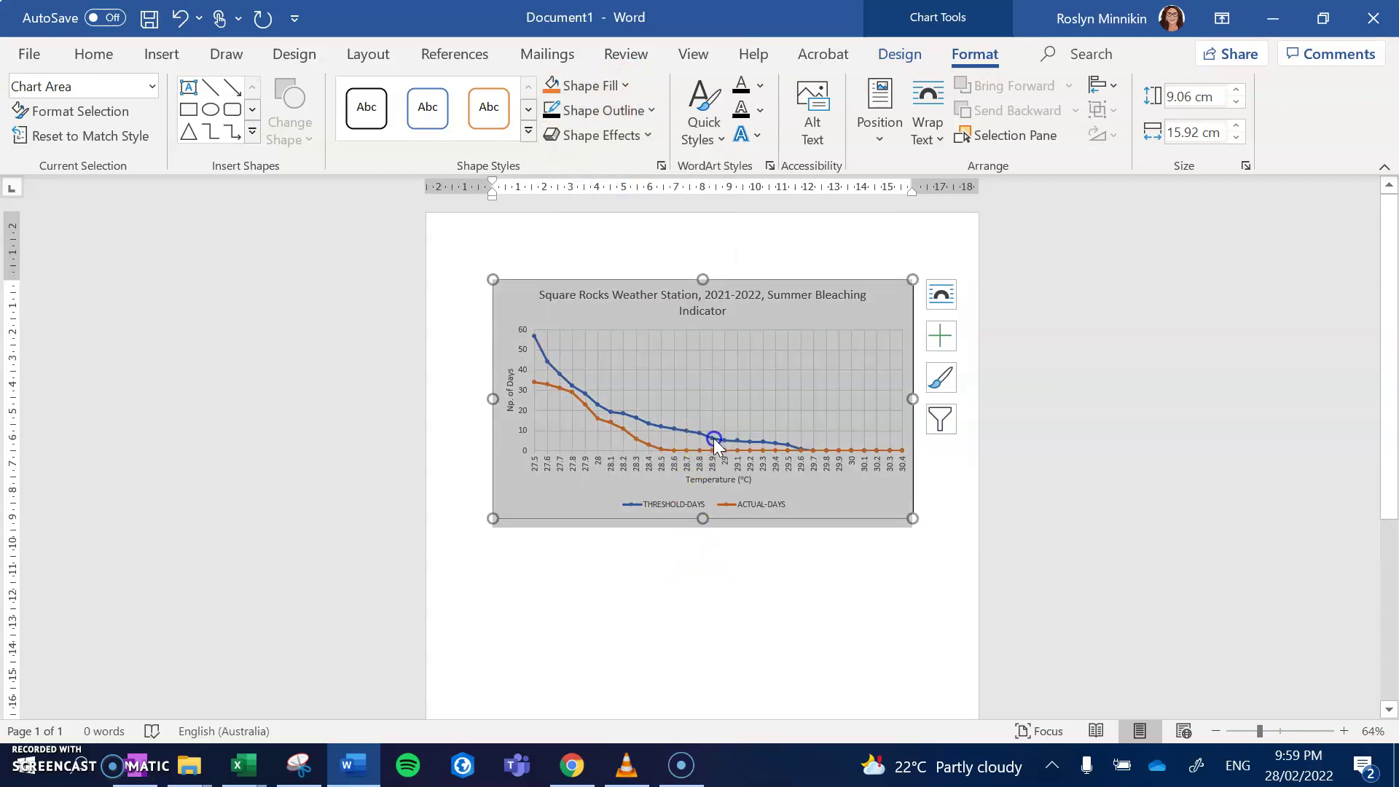
left_click(714, 439)
left_click(833, 501)
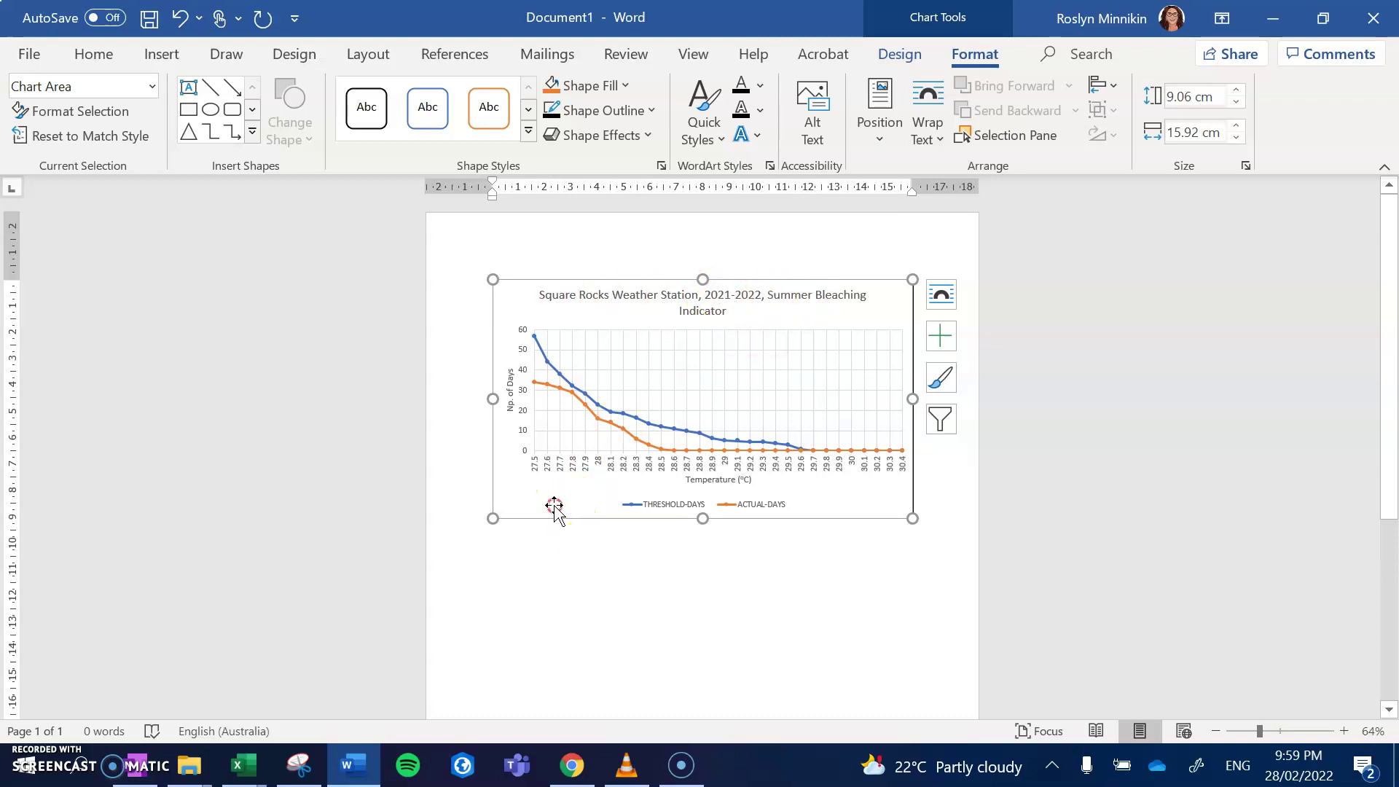
Caption the chart 'Figure 1: Square Rocks Weather Station, 2021-2022, Summer Bleaching Indicator' below it.
right_click(553, 508)
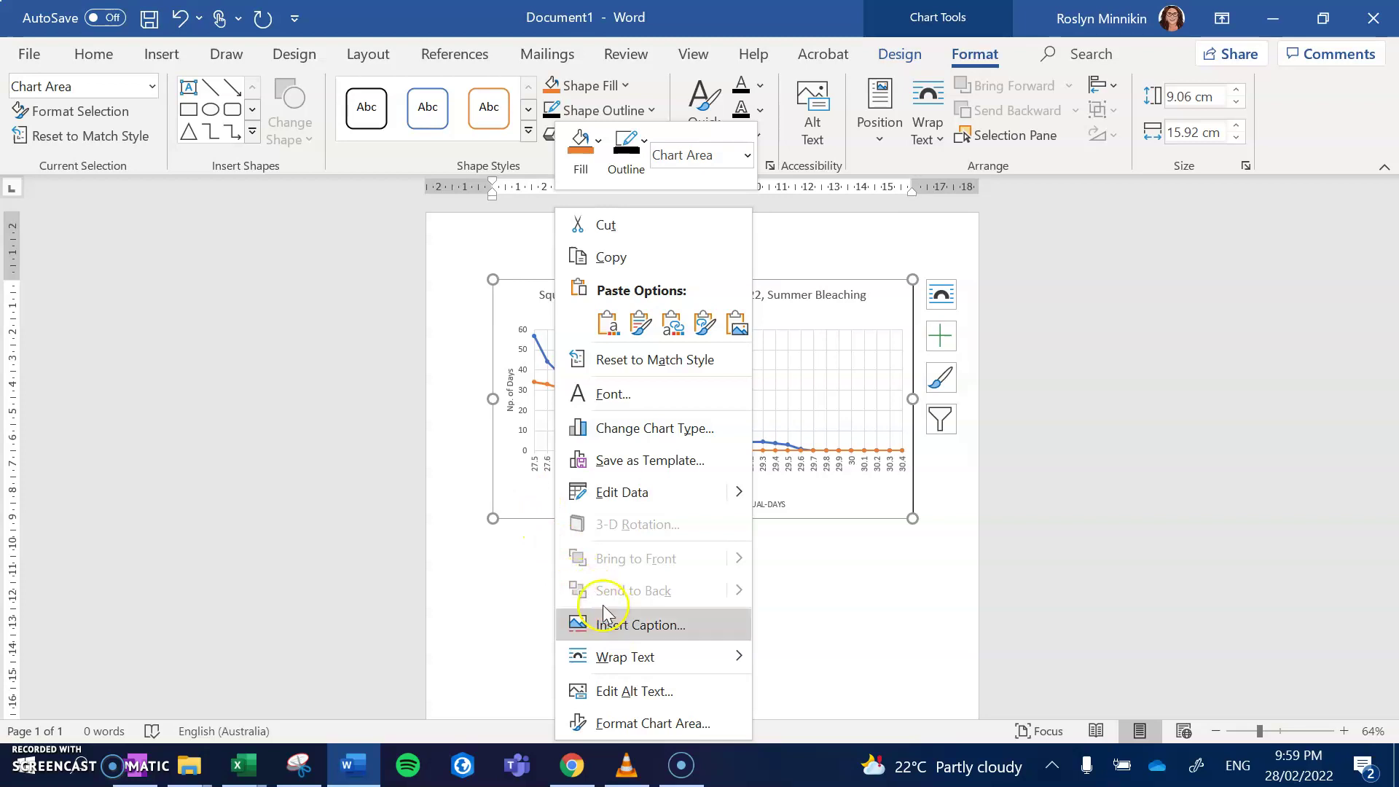
left_click(639, 624)
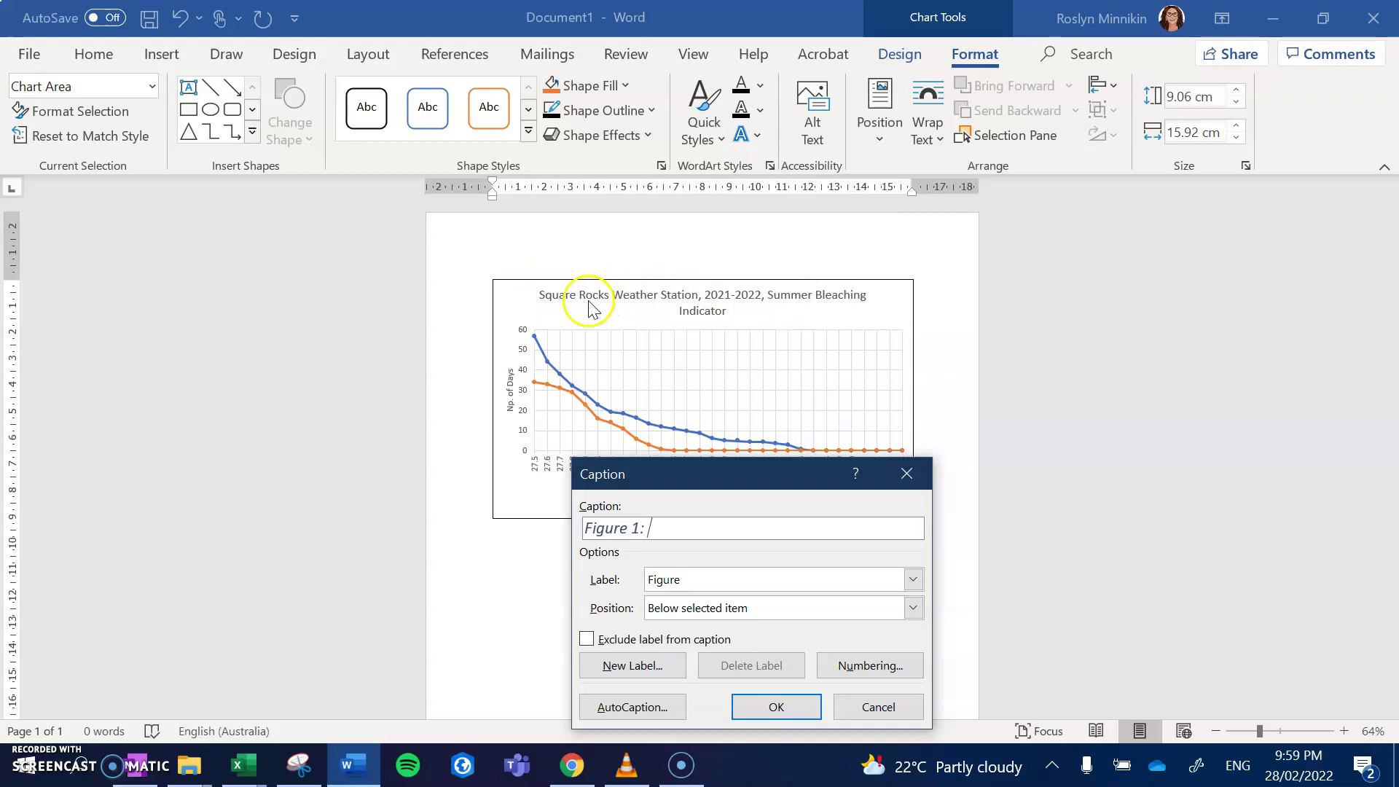
left_click(719, 523)
type("Square R")
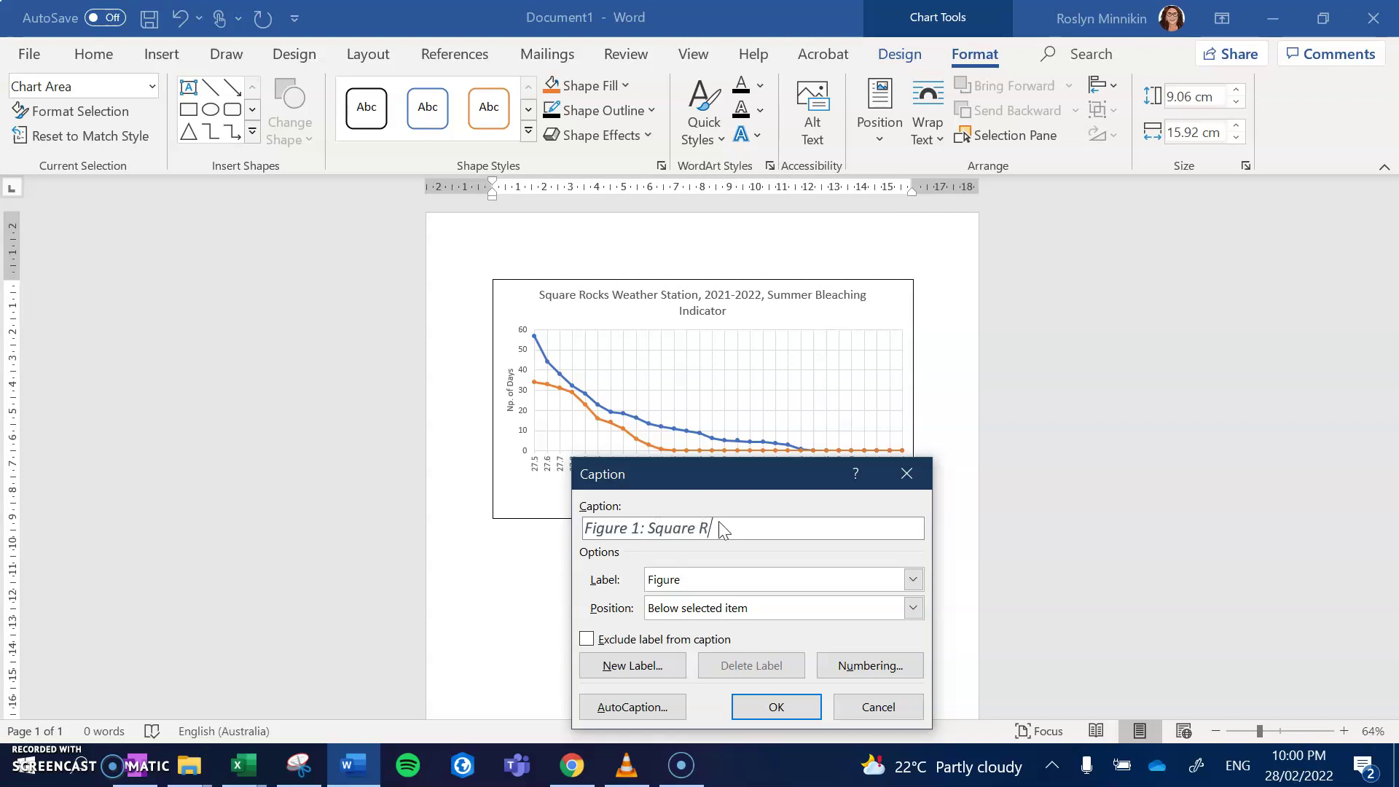
type("ocks Weather Station, 2")
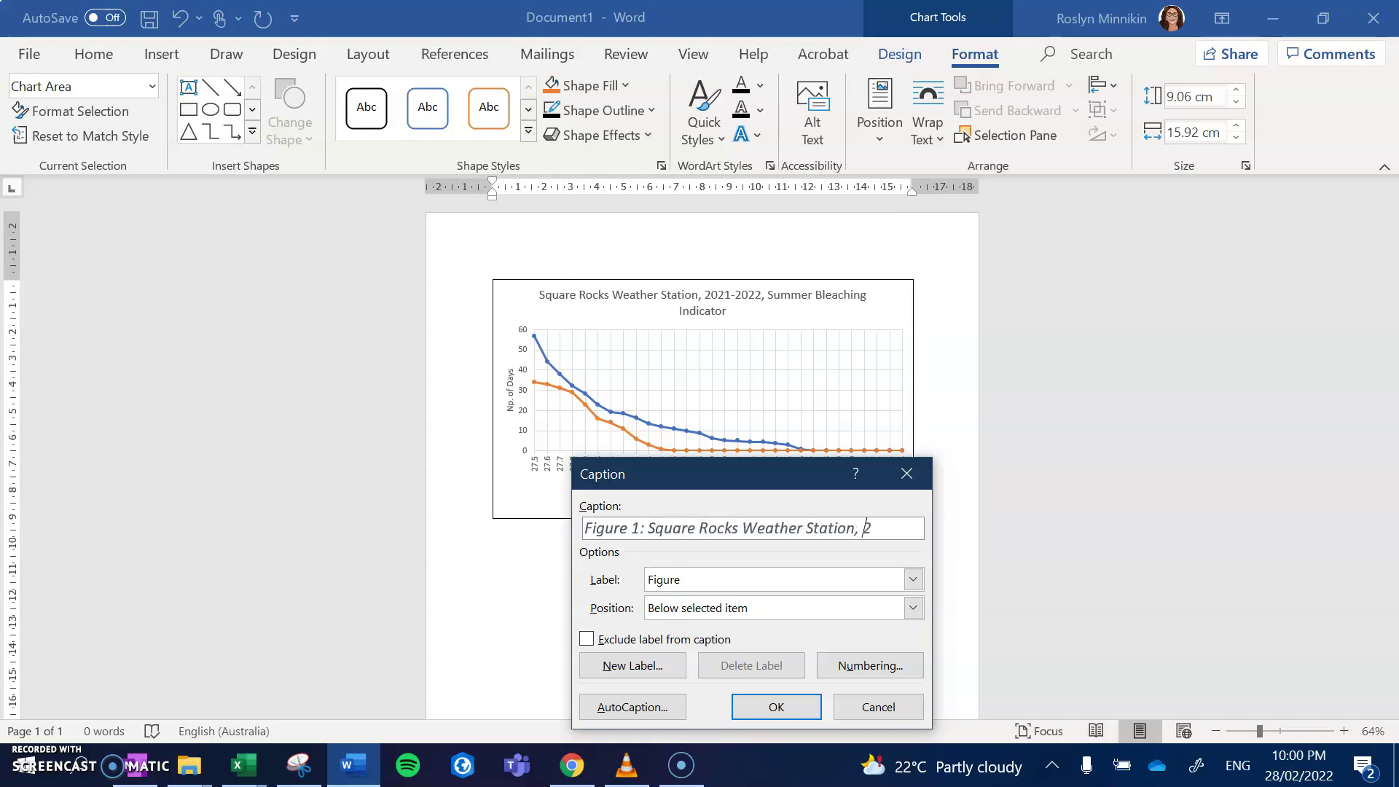
type("021-2022, Summer BV")
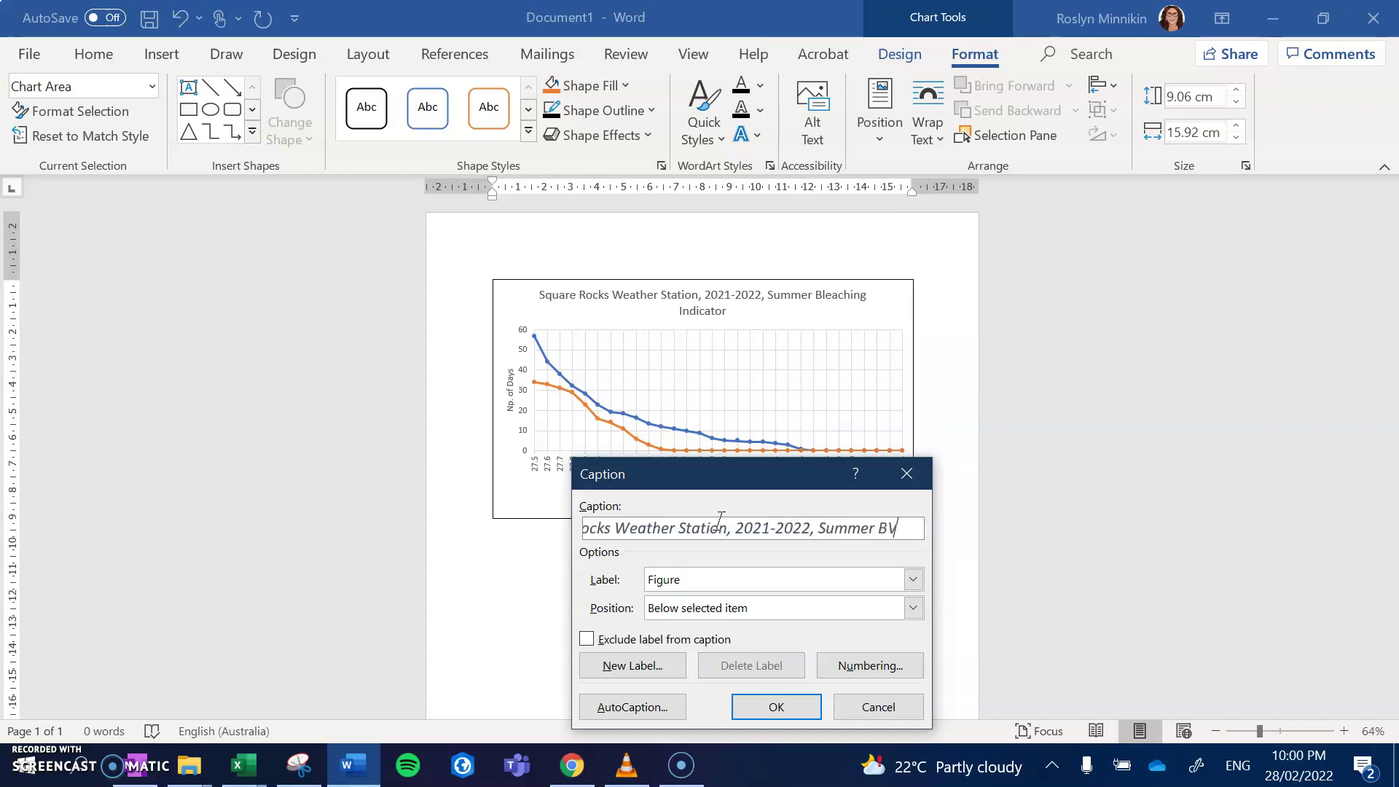
type("leachi")
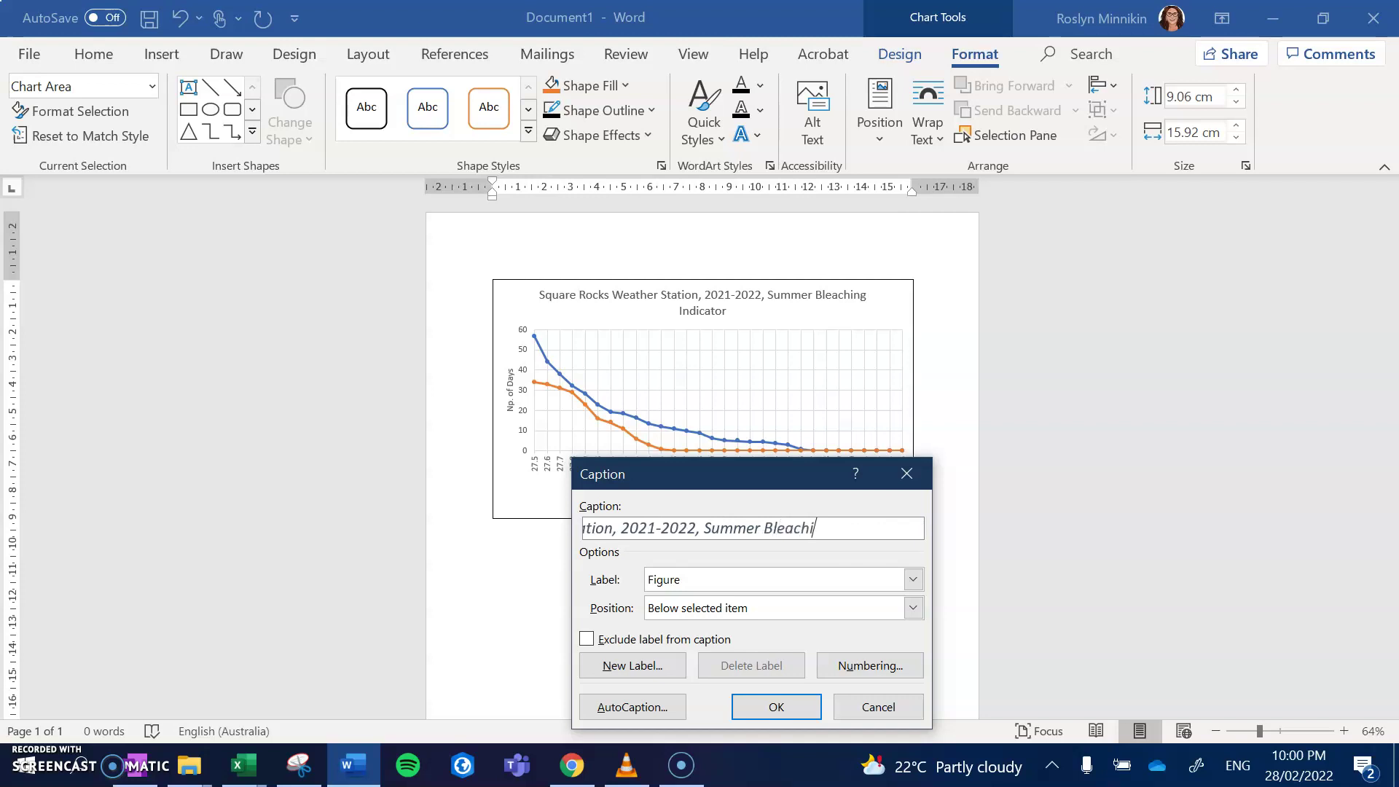
type("ng Indicator")
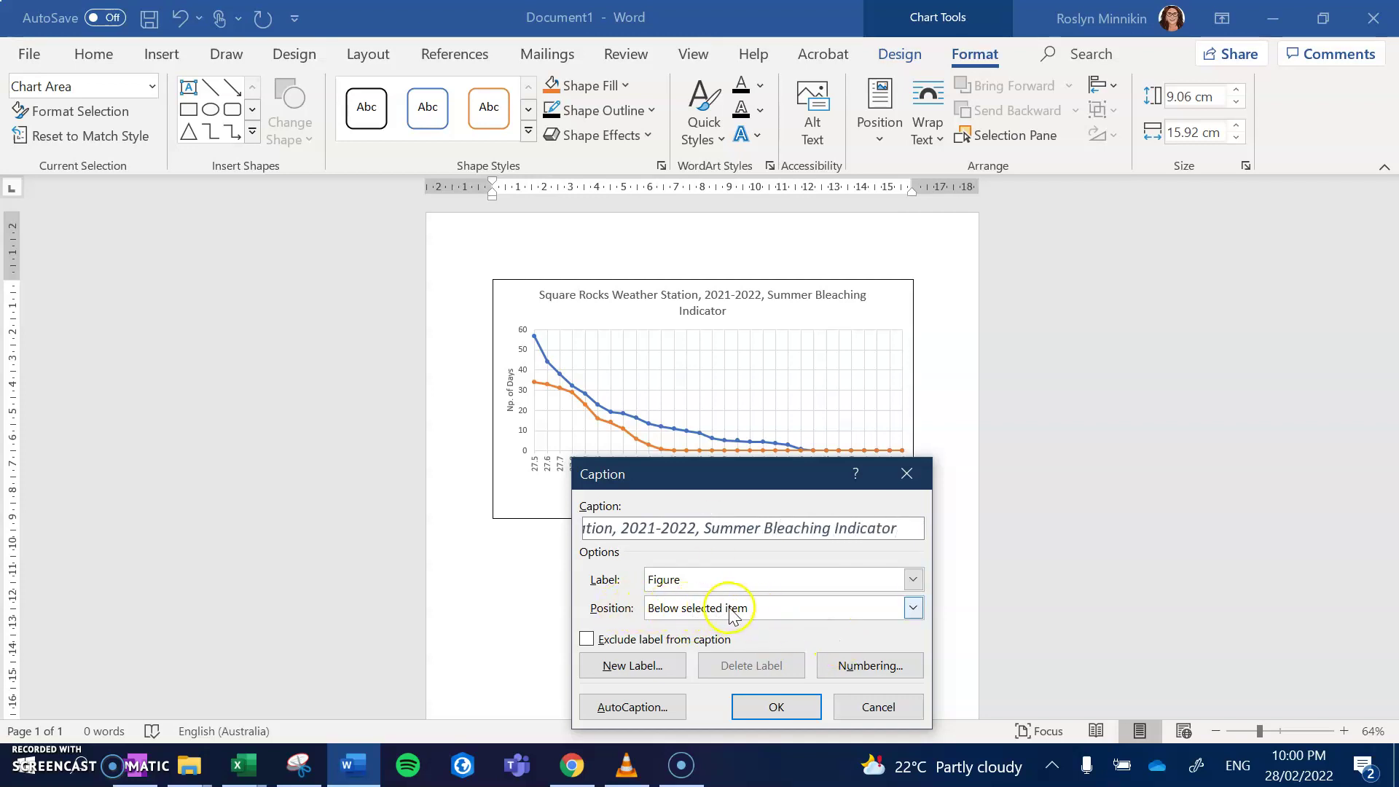
Insert the caption, delete the chart's built-in title, and return the next line to Normal style.
left_click(778, 708)
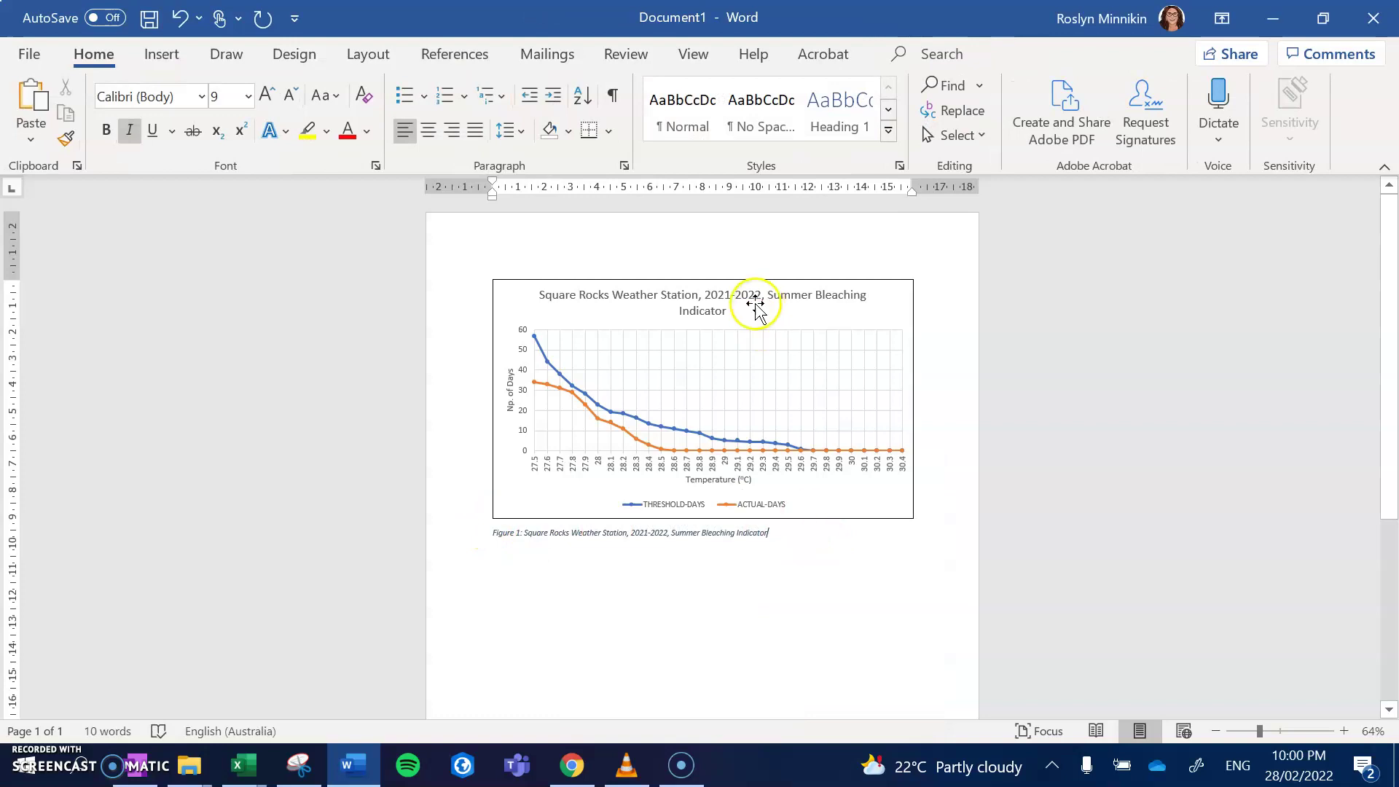
left_click(725, 305)
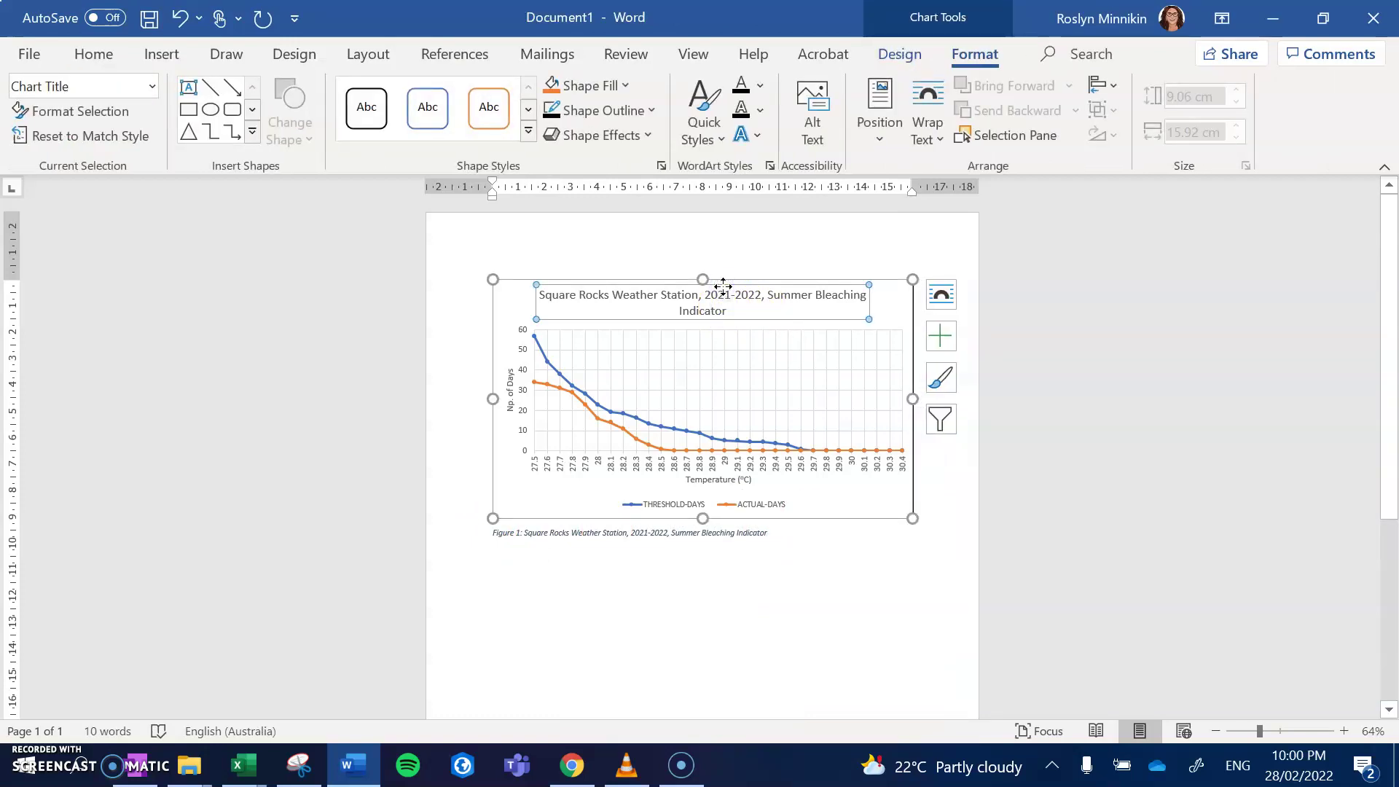
key("Delete")
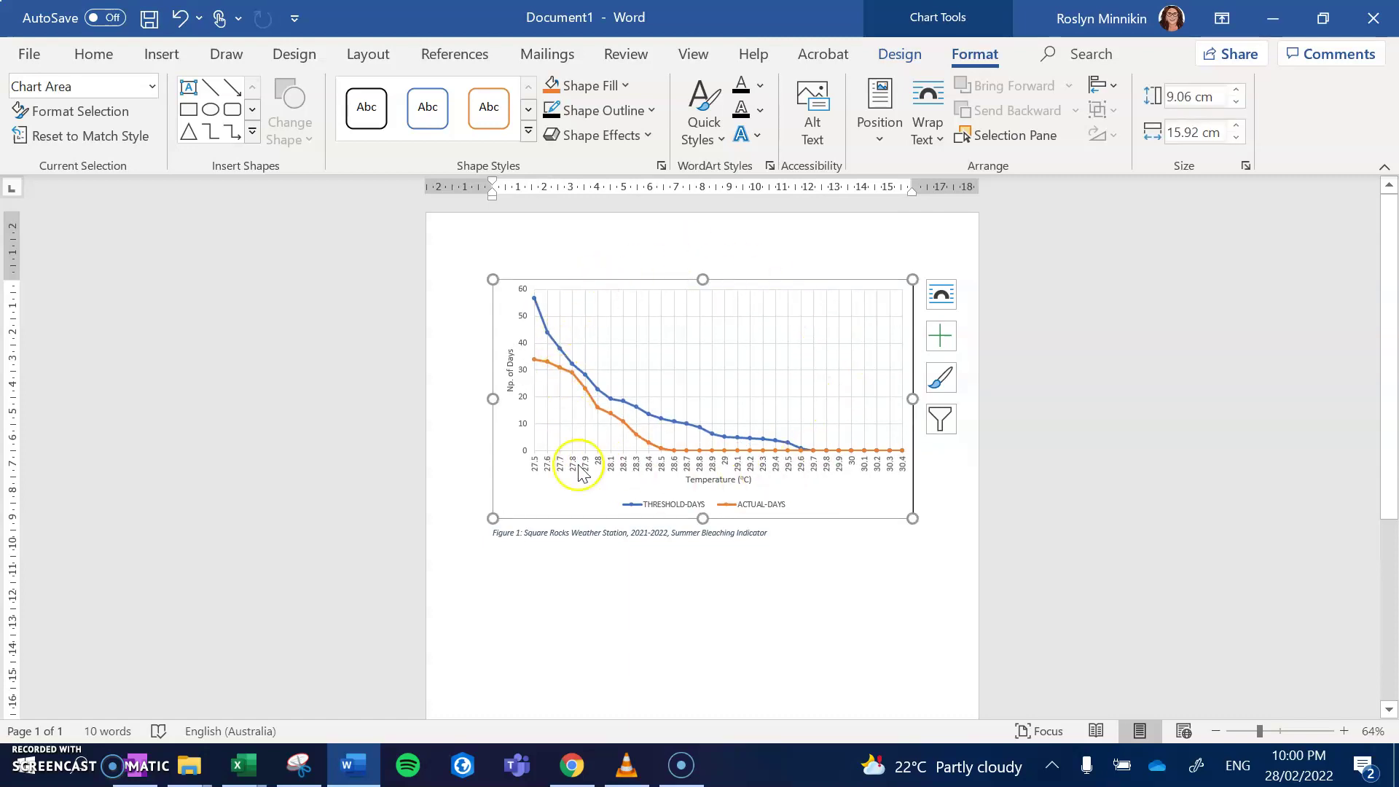
left_click(780, 539)
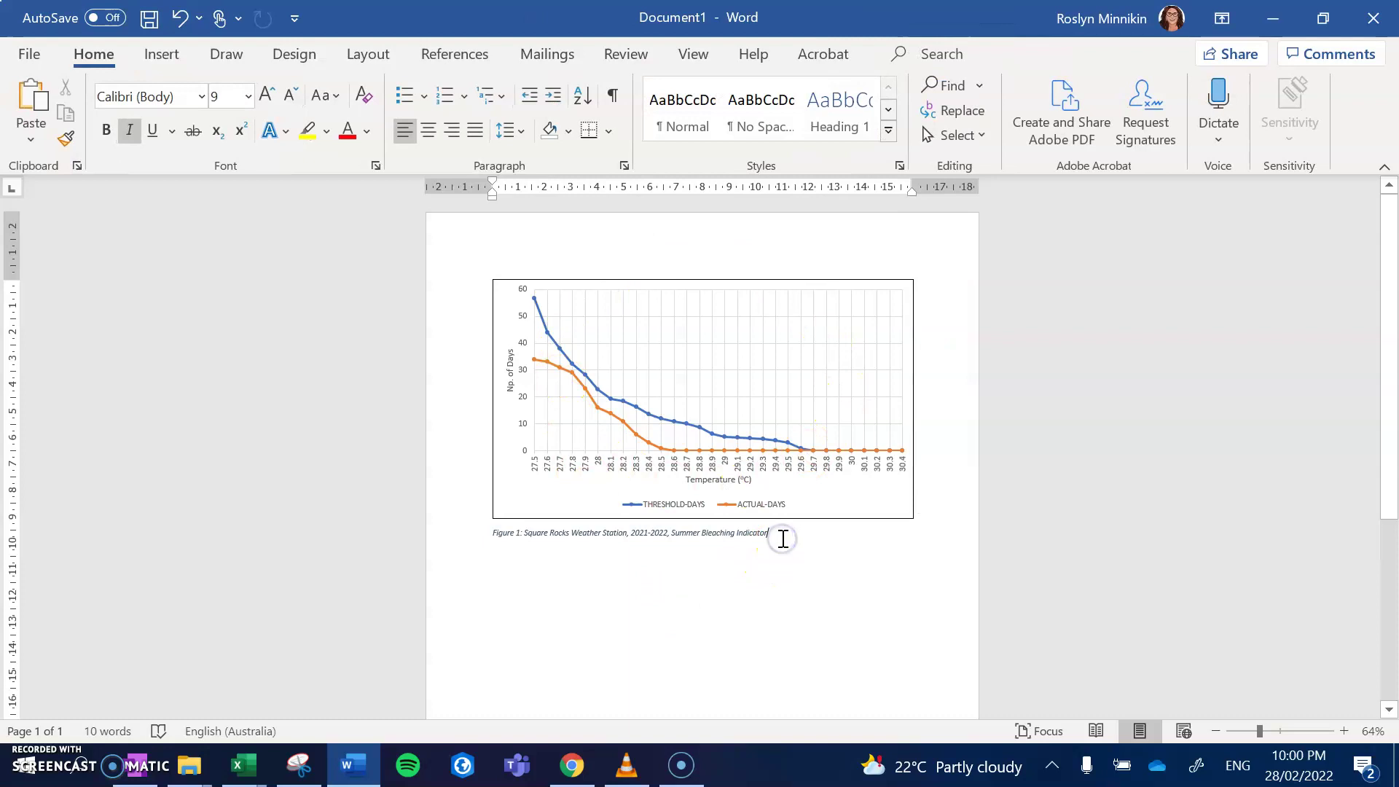
key("ctrl+z")
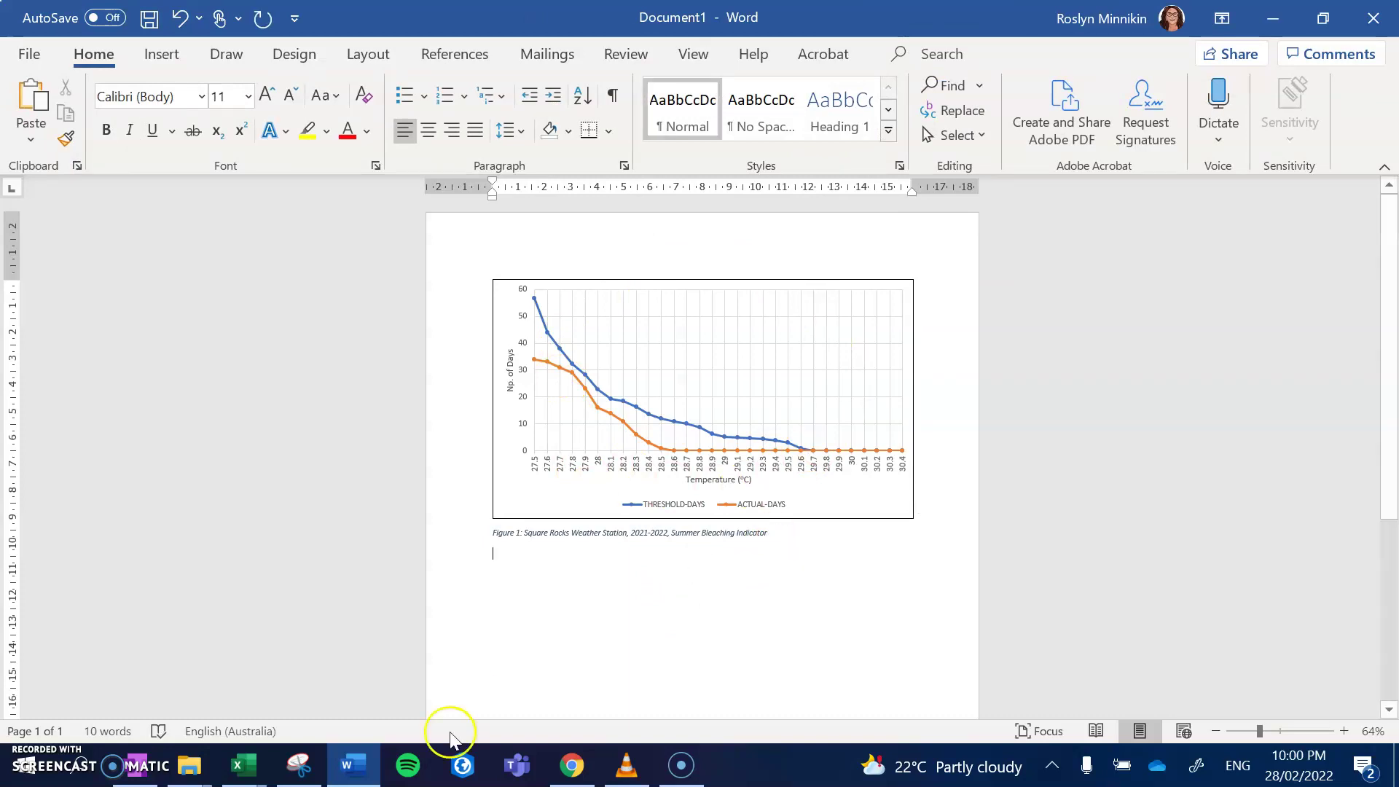
Copy the 'SOURCE: AIMS, 2022' line from cell A34 of the graphing workbook, then return to Word.
mouse_move(247, 776)
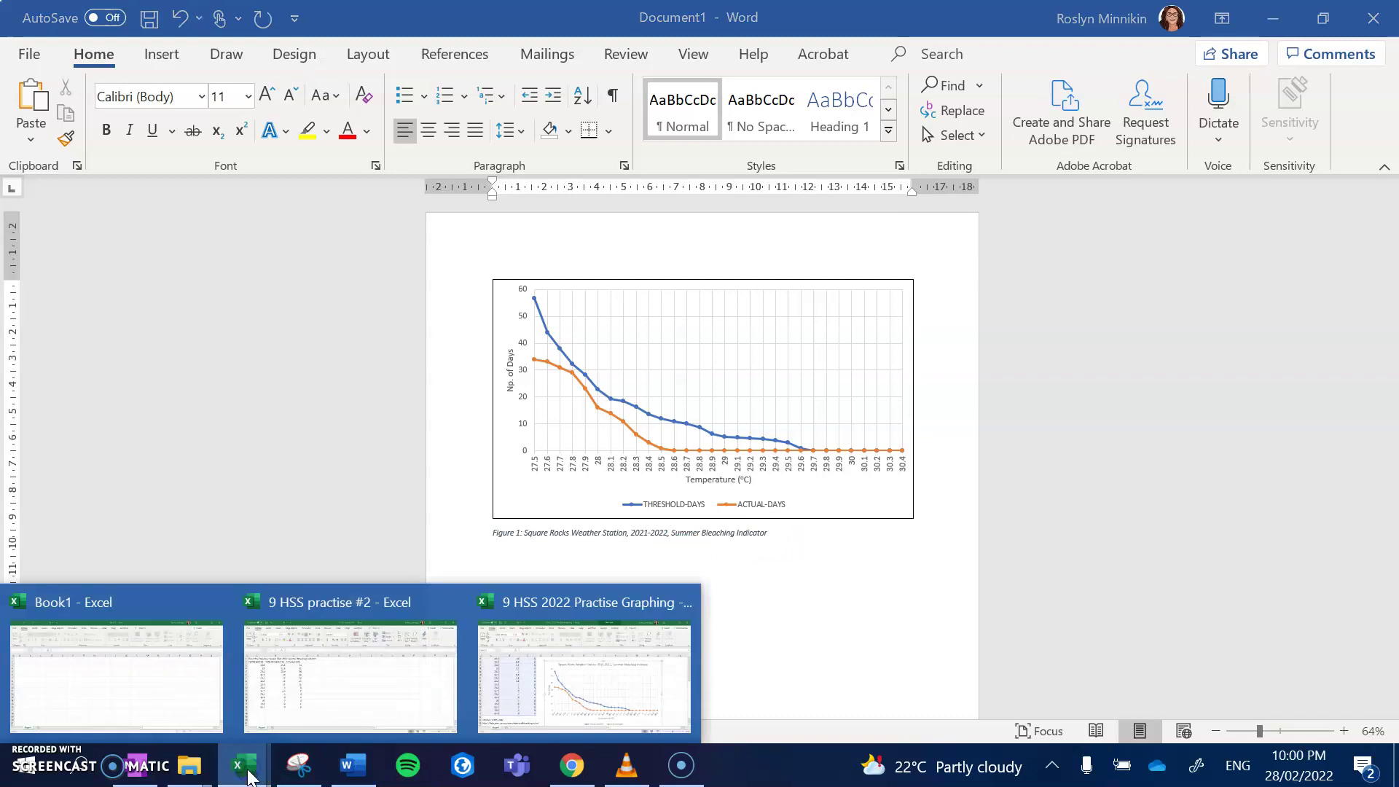
left_click(558, 674)
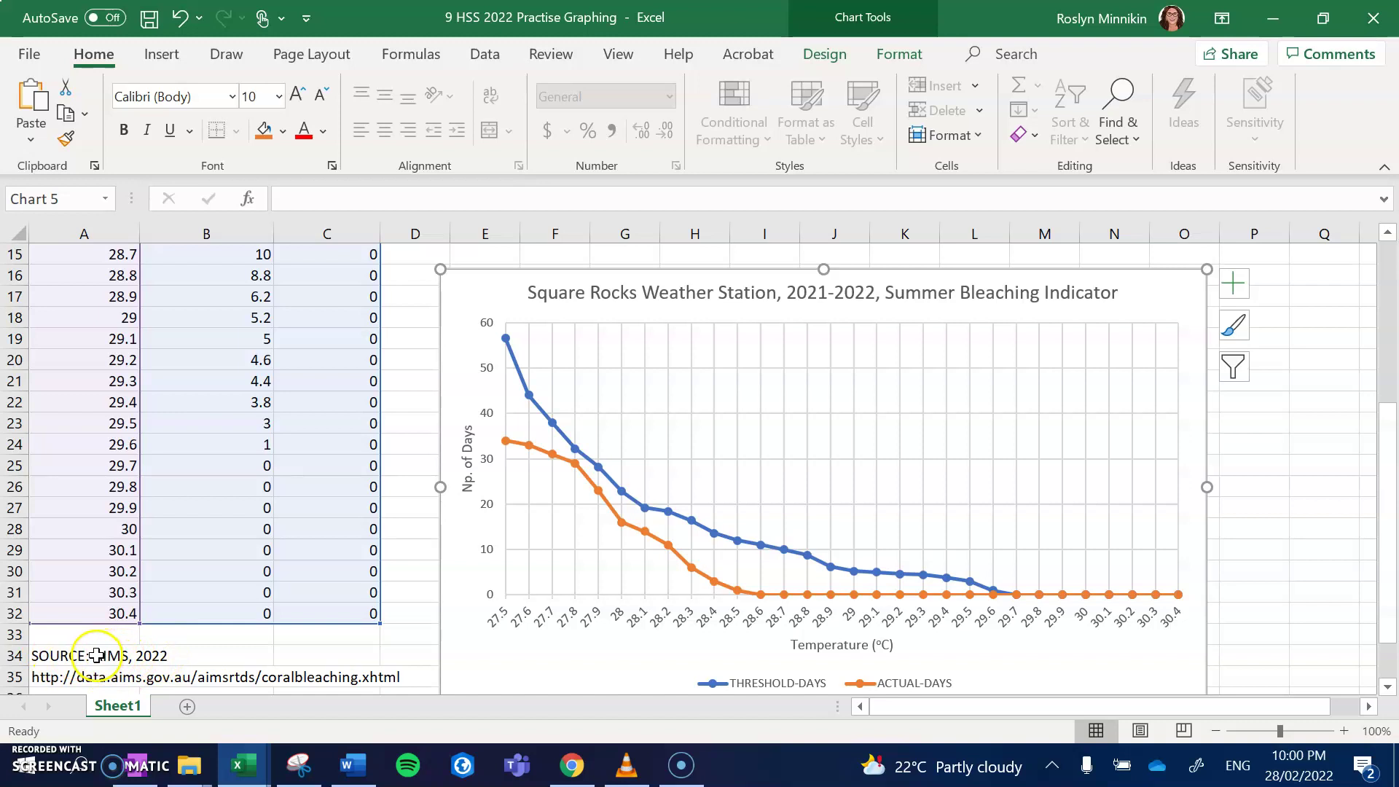
left_click(157, 655)
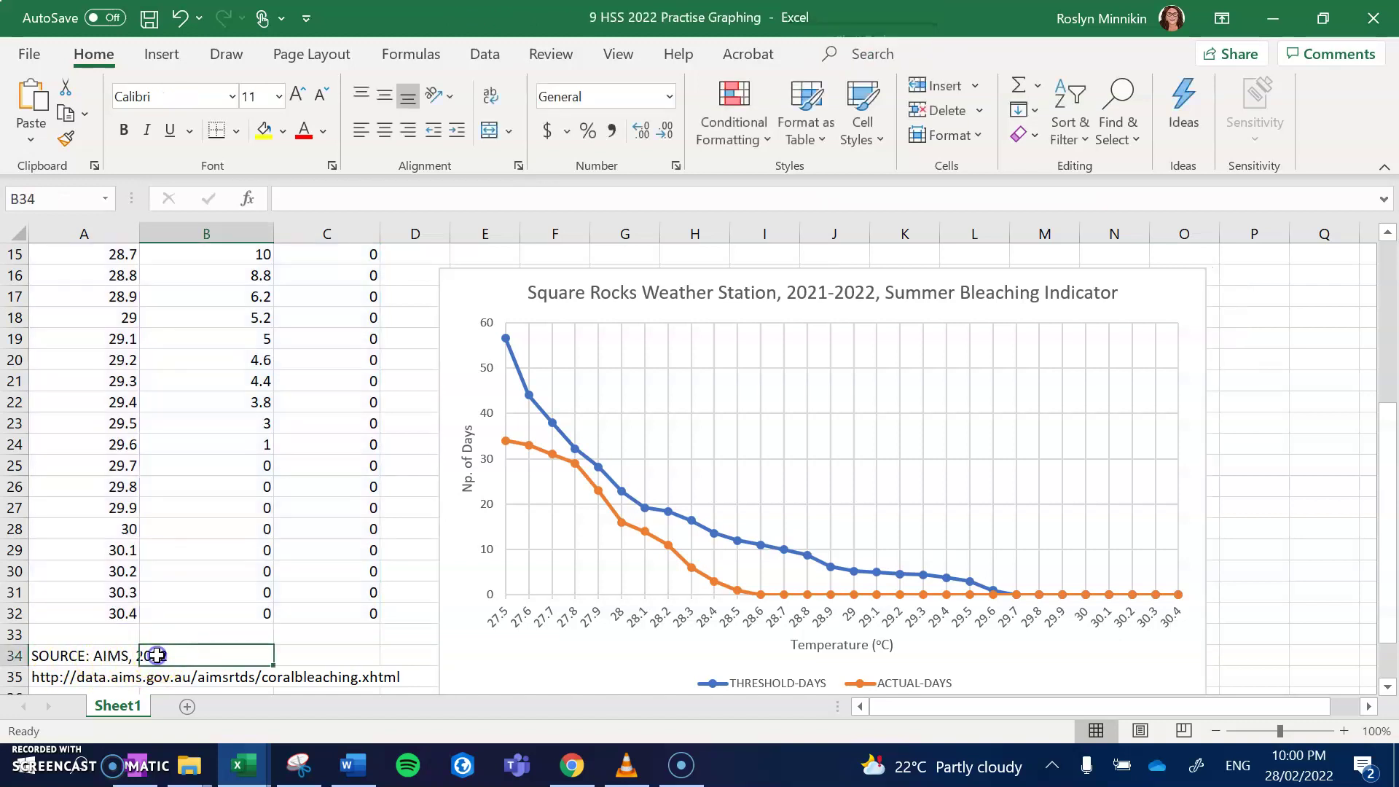
left_click(124, 655)
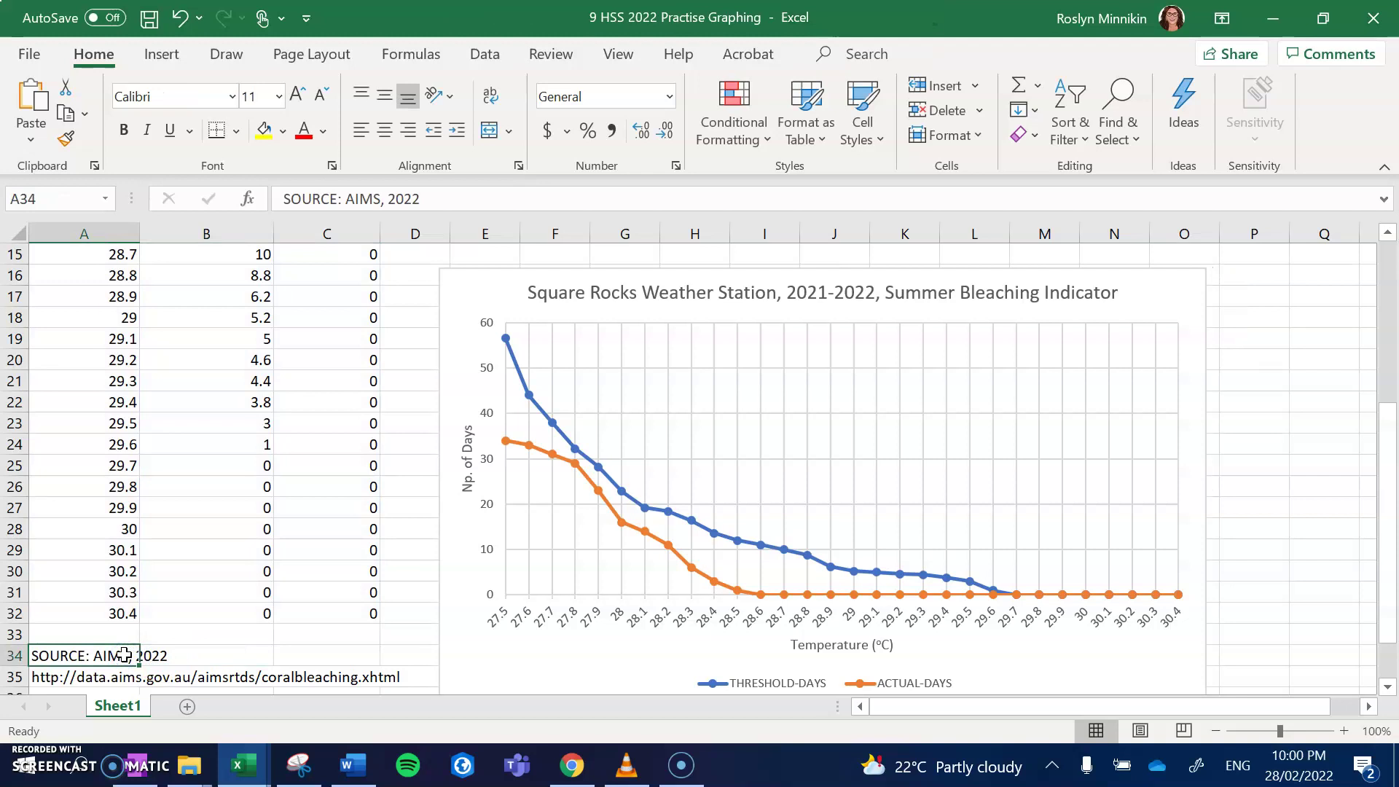
key("ctrl+c")
left_click(353, 776)
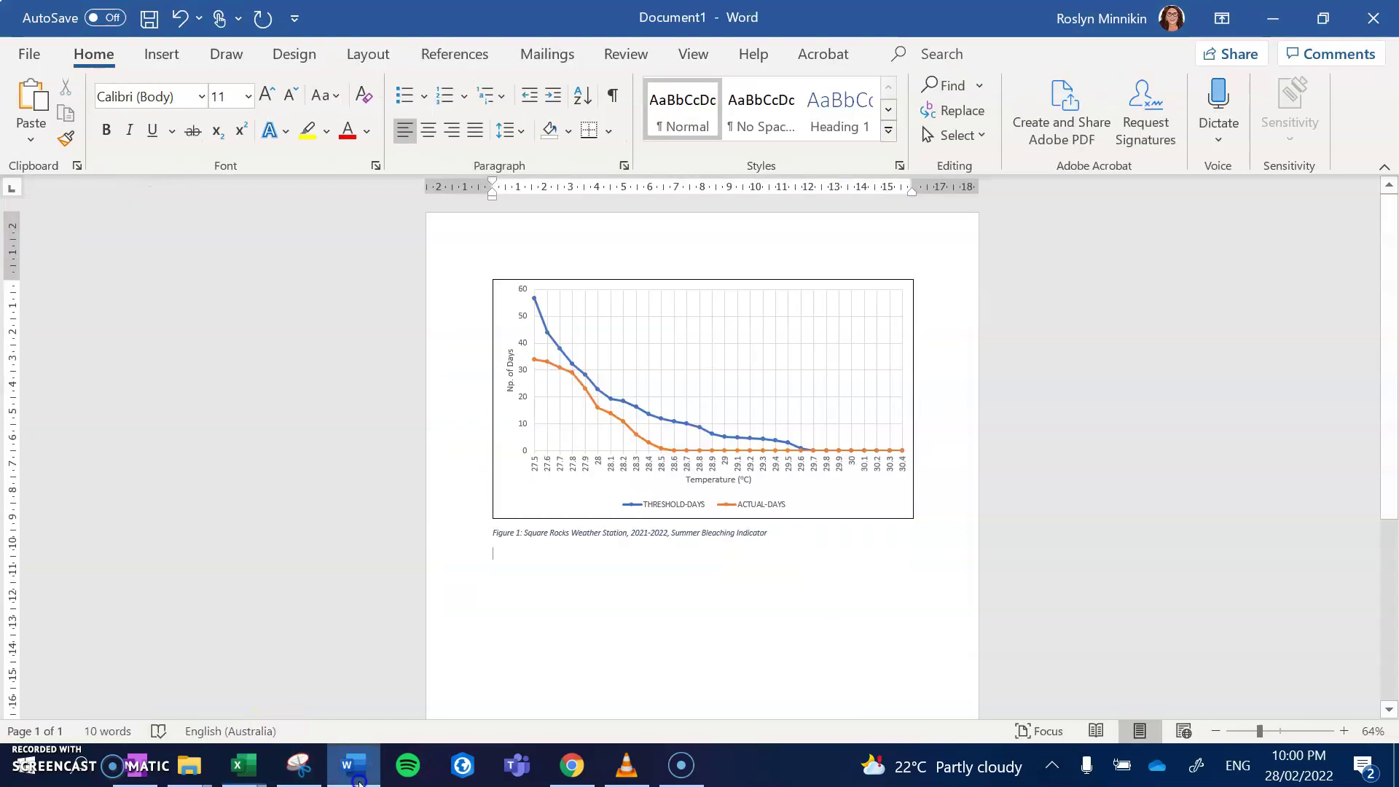
Paste the 'SOURCE: AIMS, 2022' line under the caption and make both lines black.
left_click(496, 622)
key("ctrl+v")
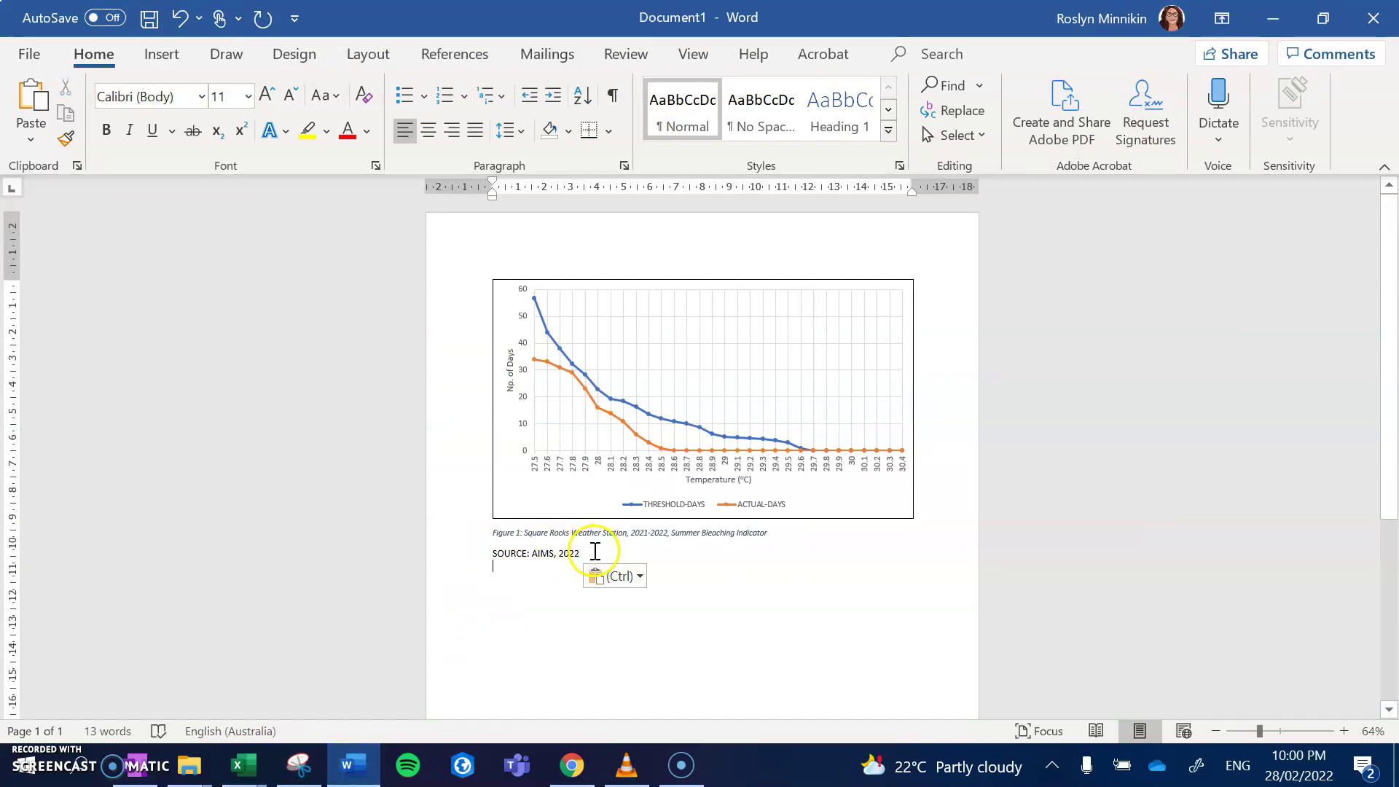
left_click_drag(596, 552, 480, 536)
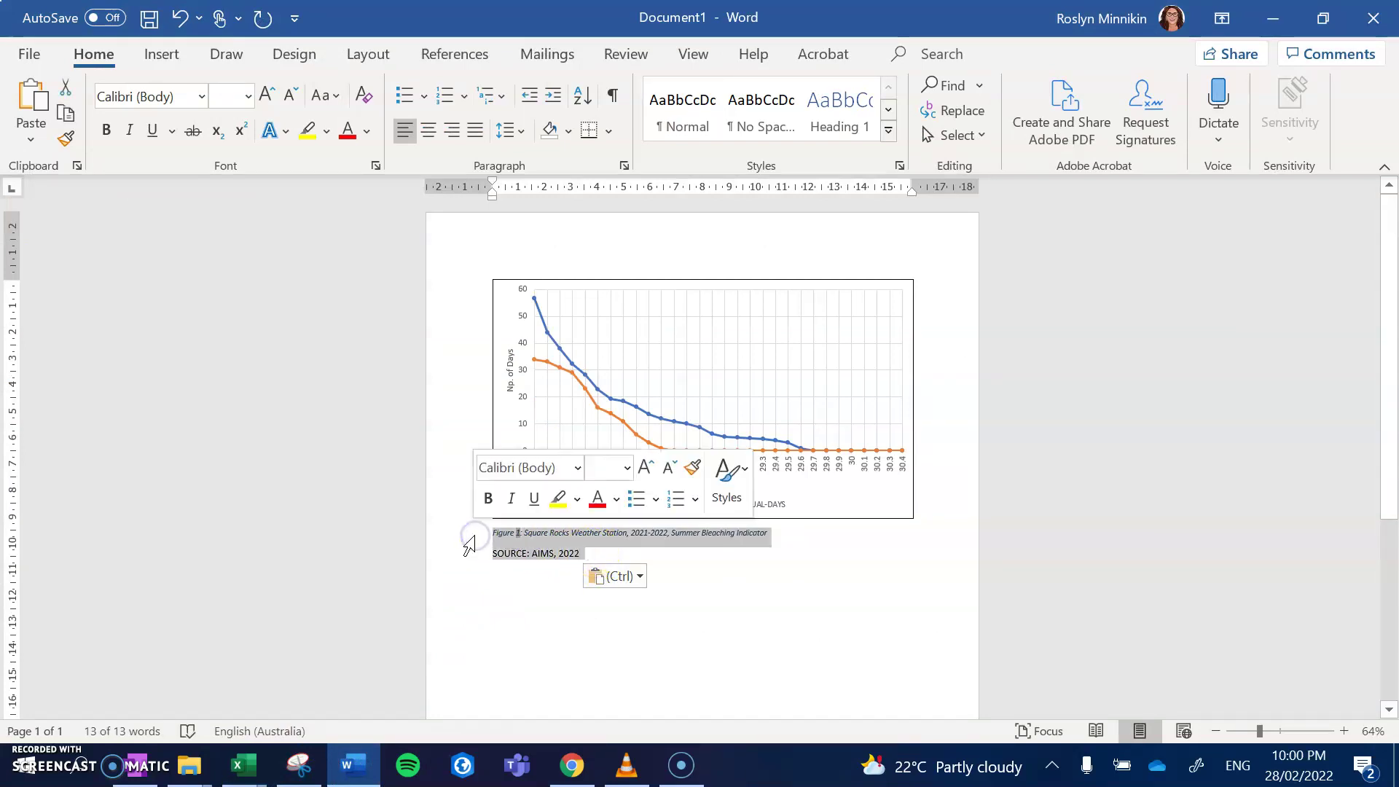
left_click(618, 502)
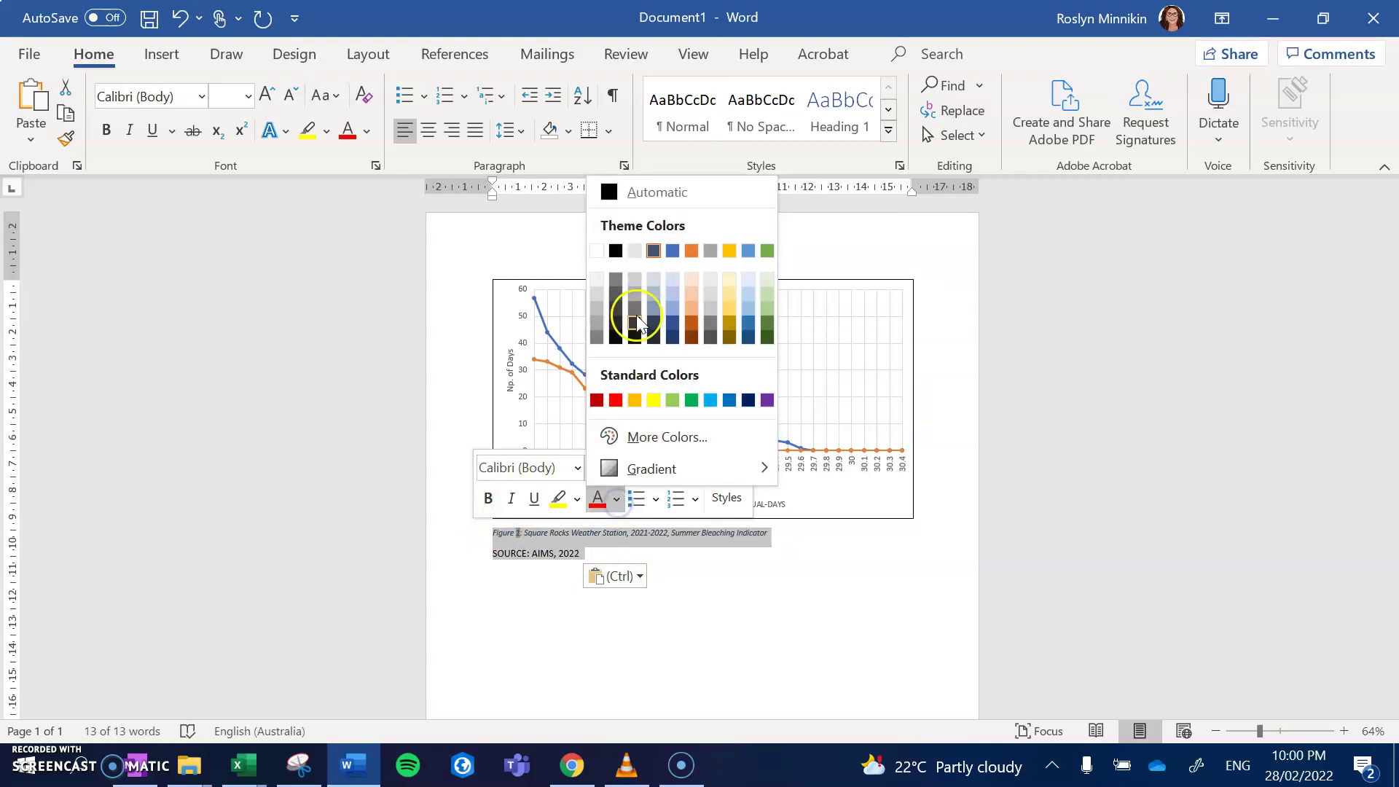
left_click(615, 250)
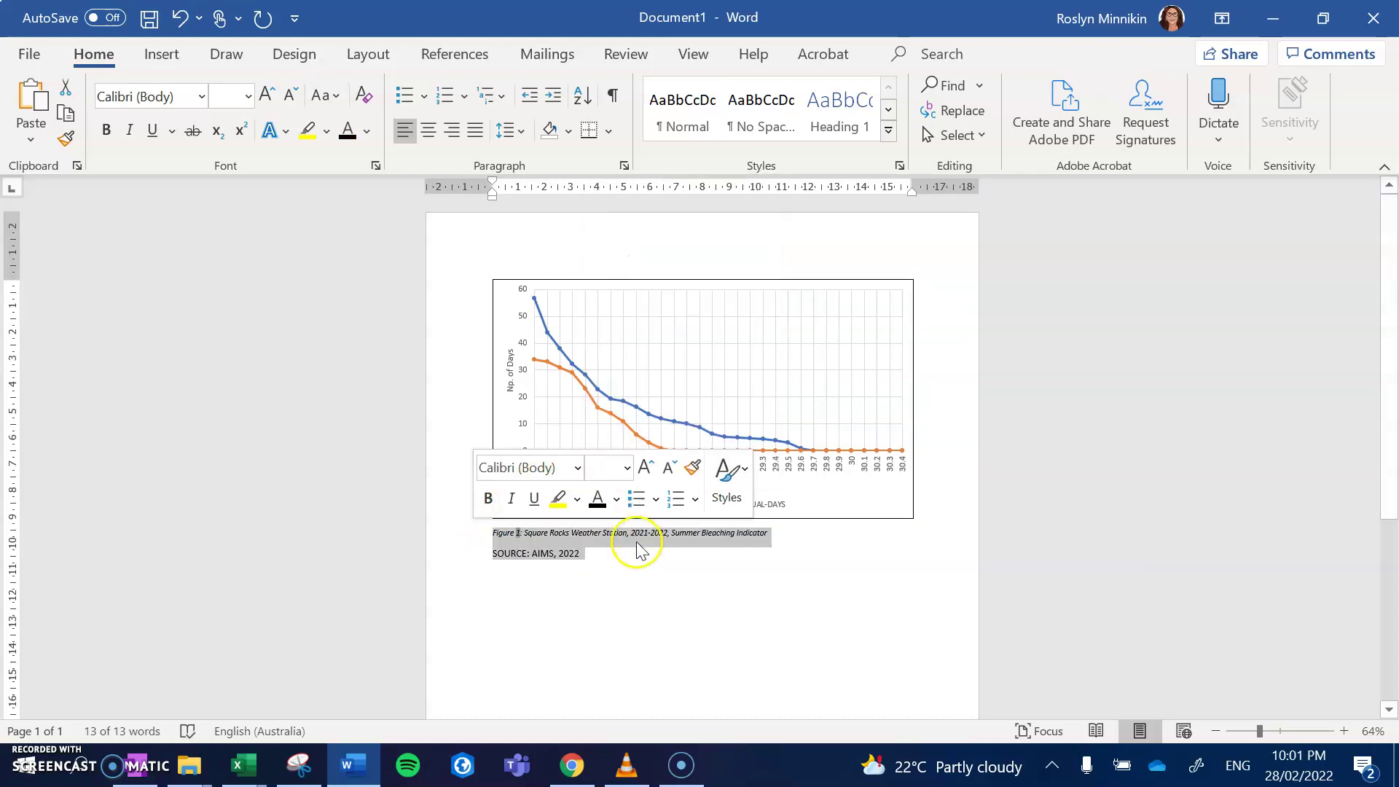
left_click(639, 568)
Set the Figure 1 caption to size 11 and the source line to size 9.
left_click(612, 530)
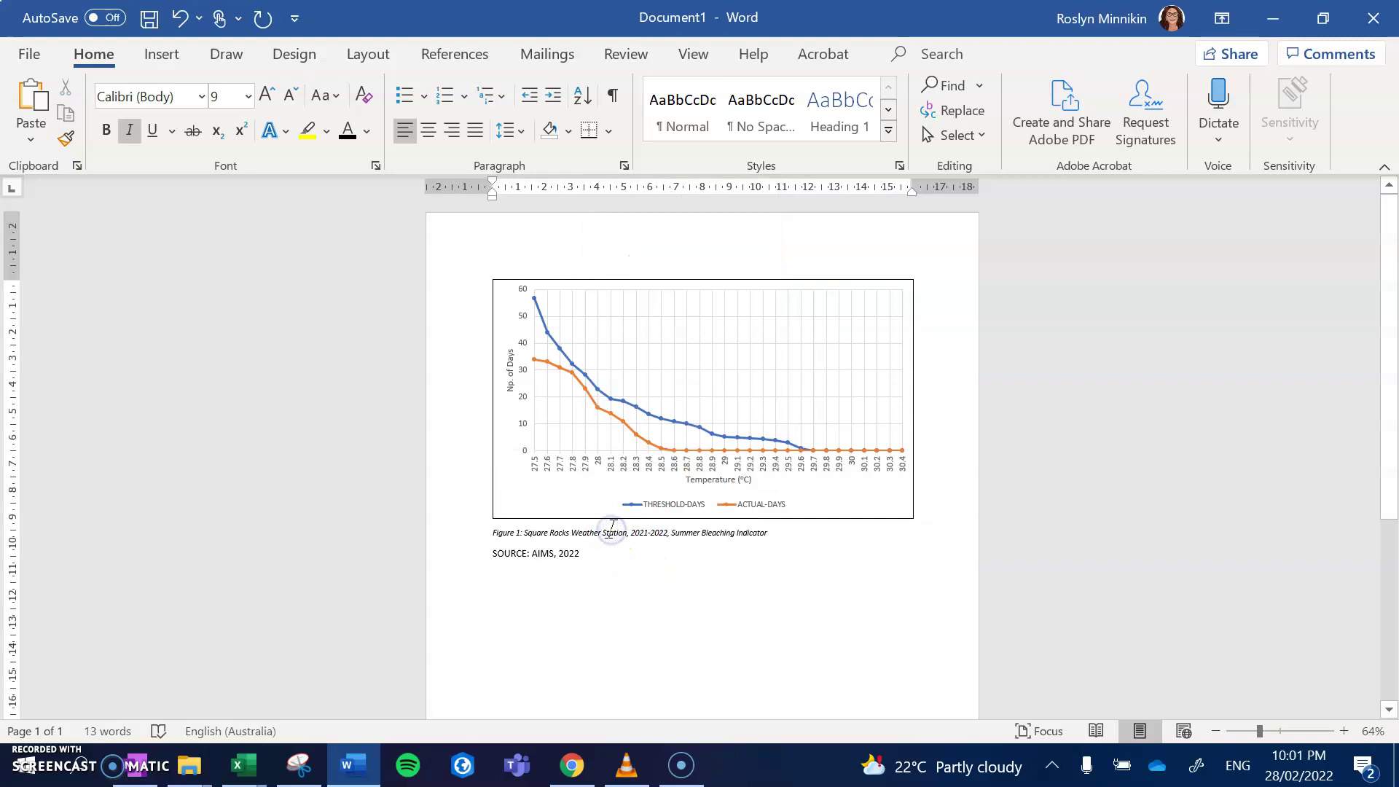
left_click_drag(493, 531, 809, 534)
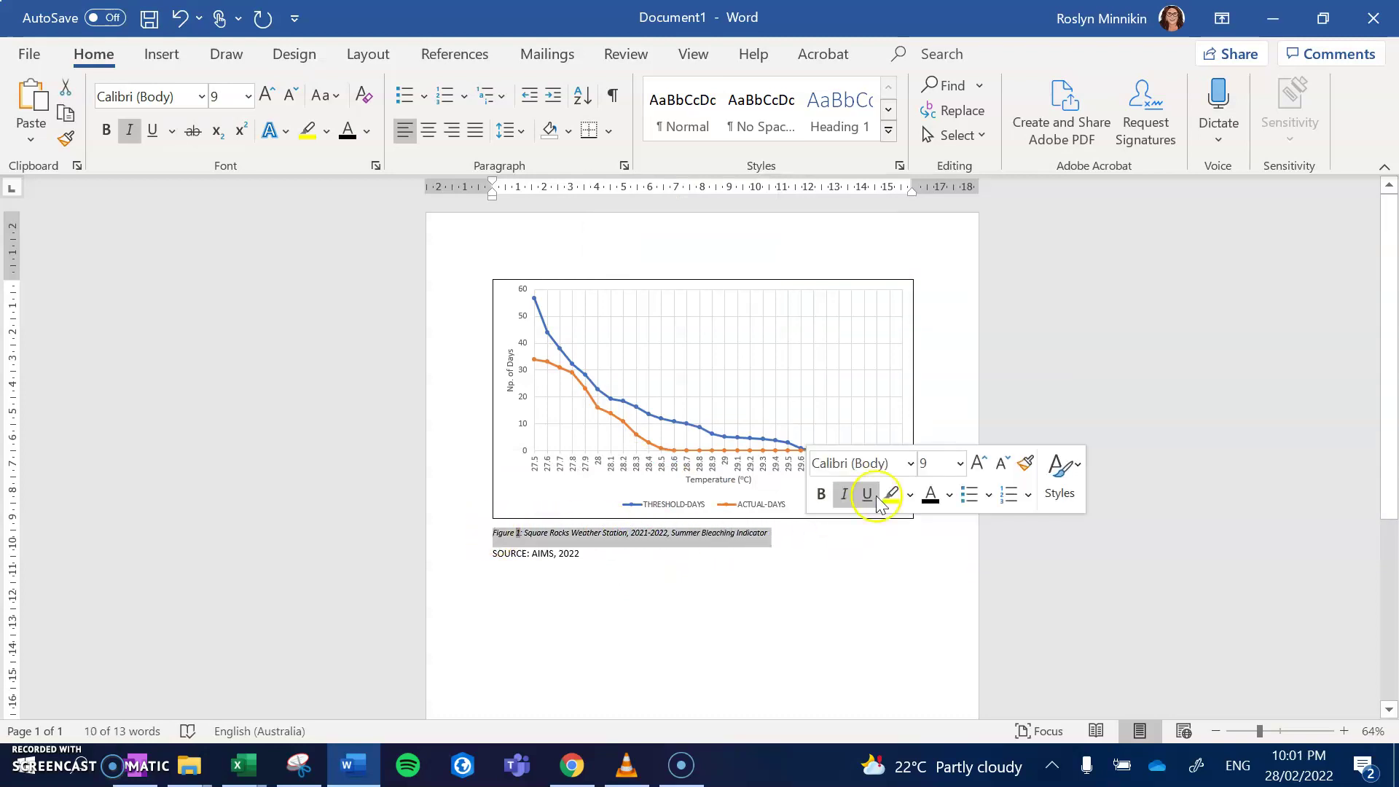
left_click(978, 464)
left_click(978, 463)
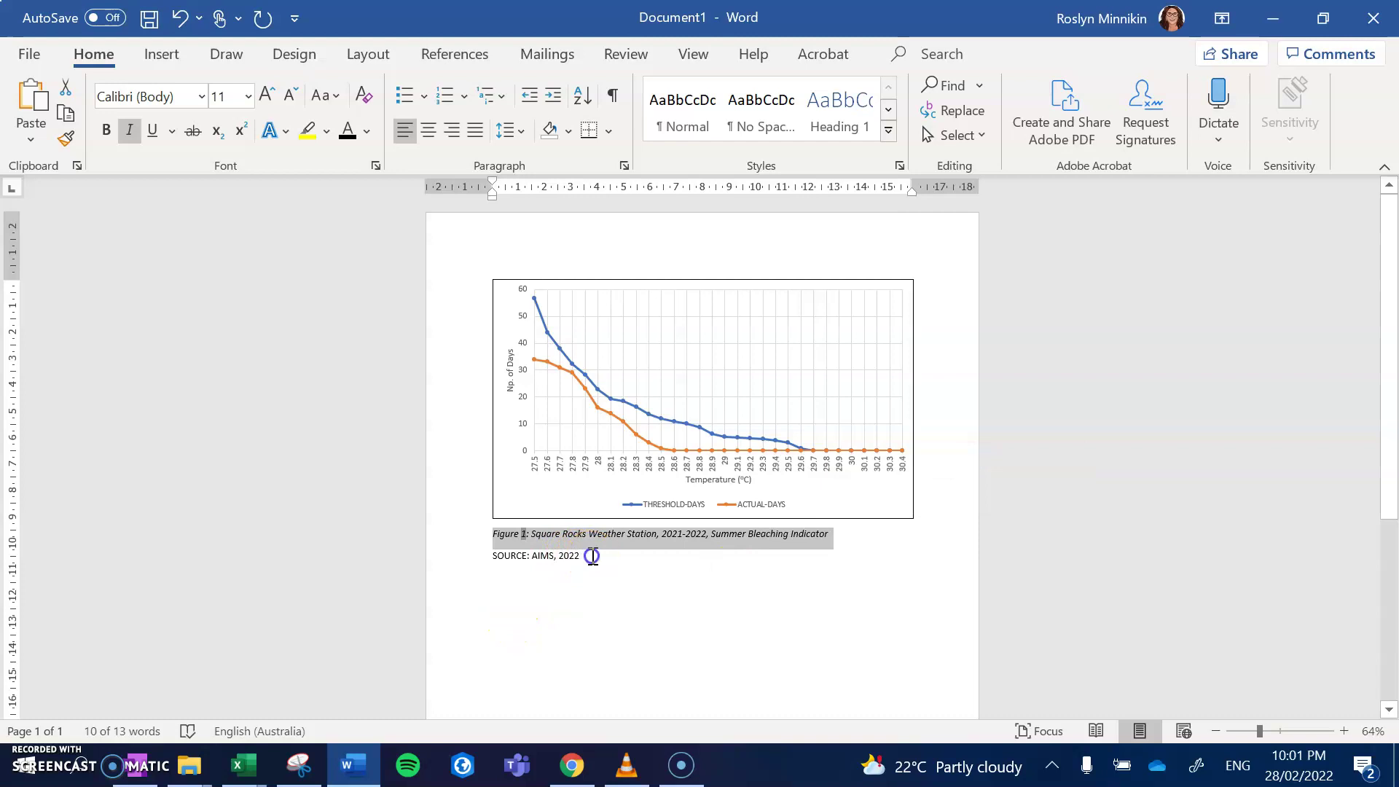
left_click_drag(597, 555, 491, 566)
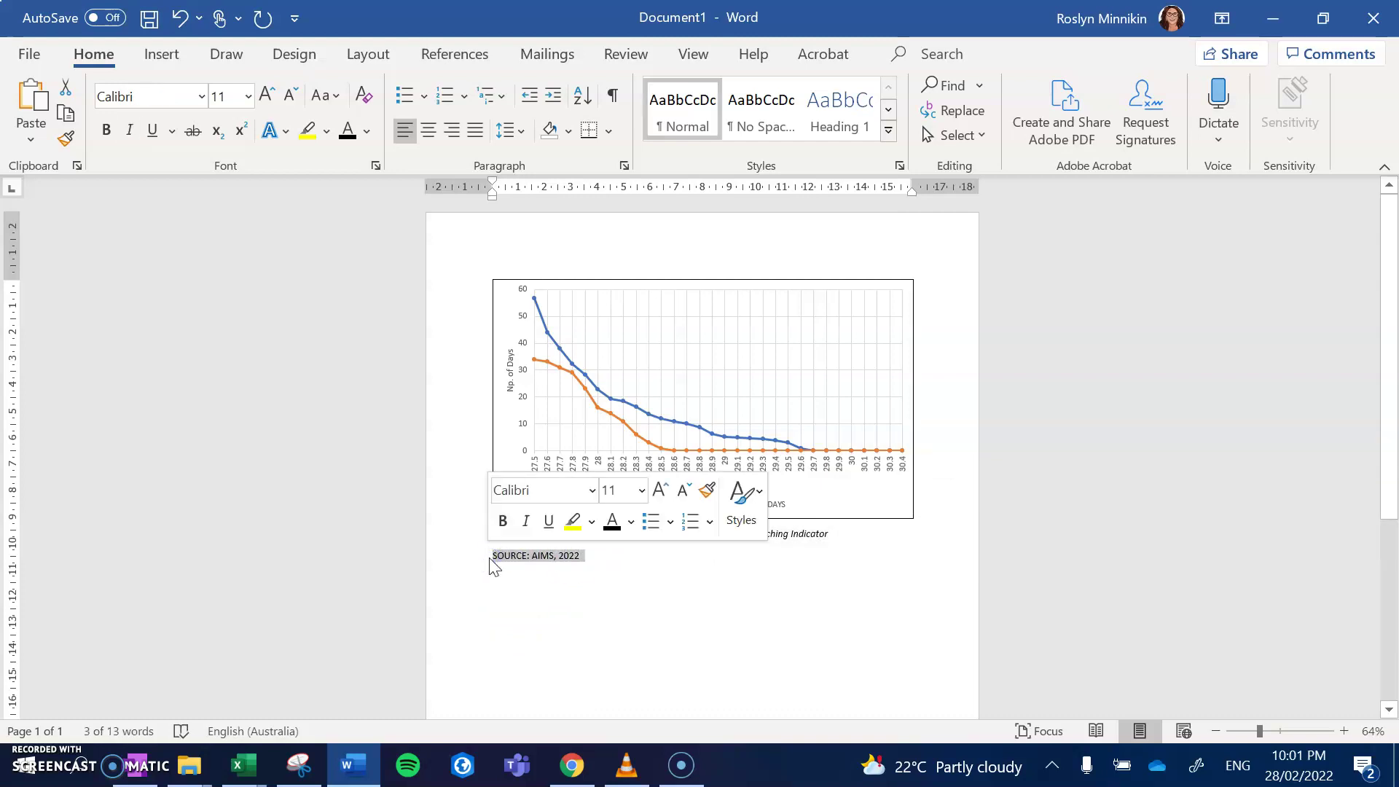
left_click(685, 492)
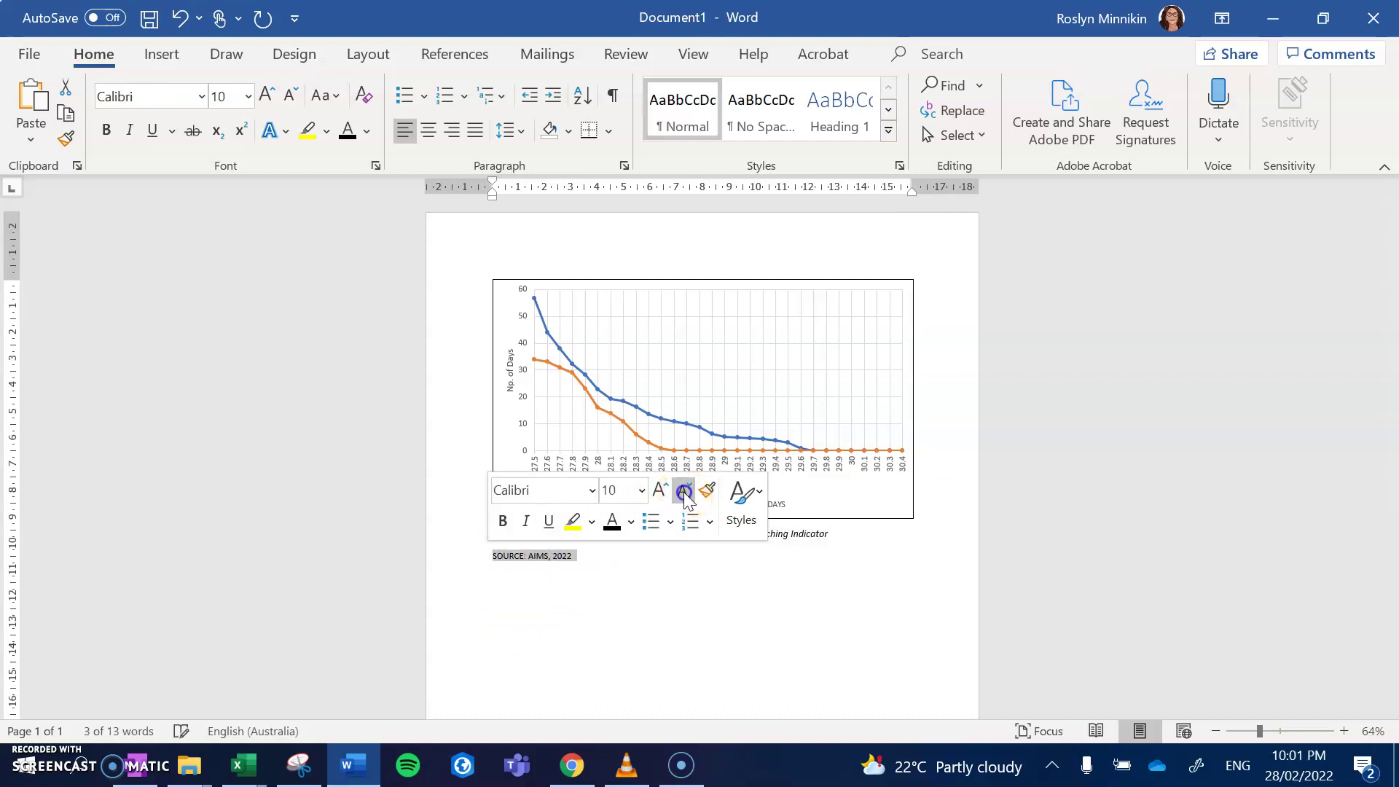
left_click(684, 492)
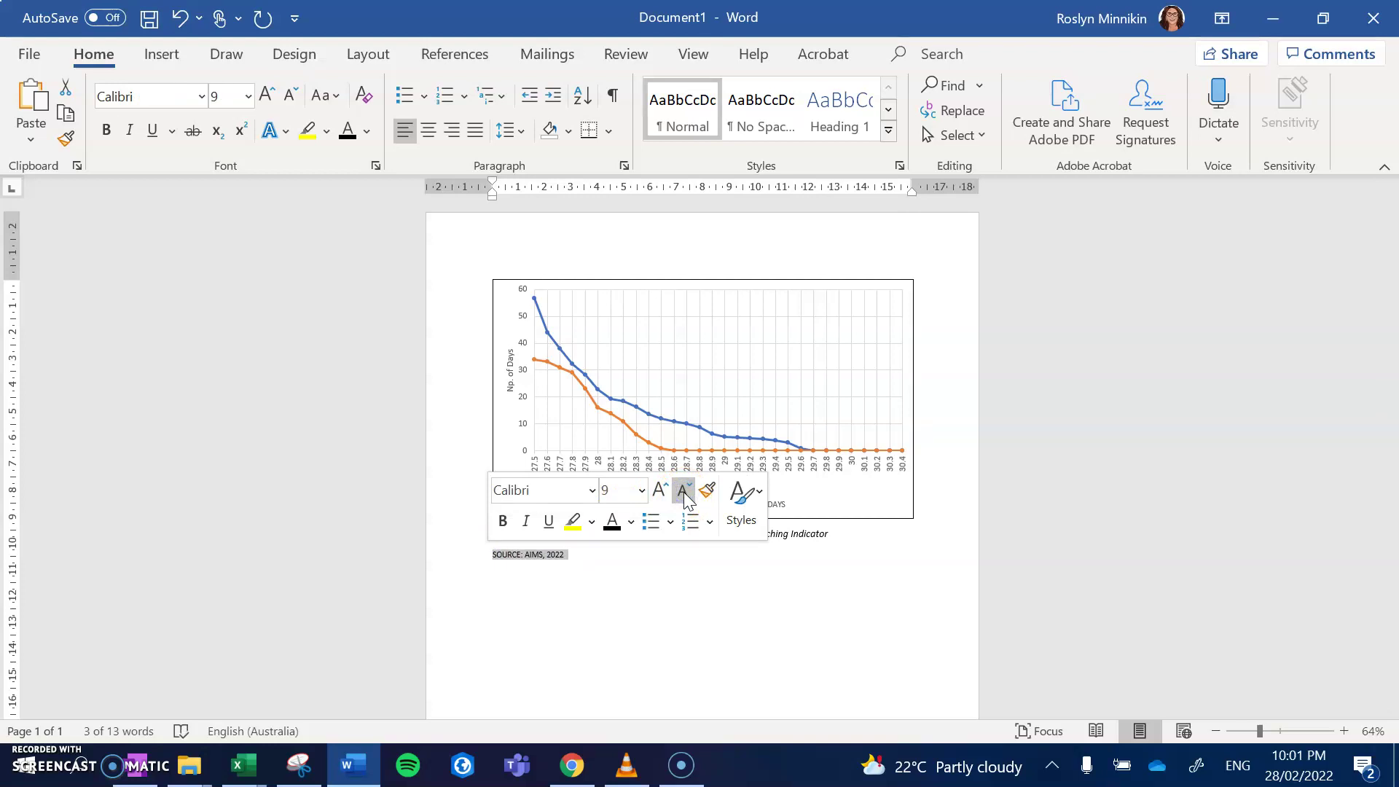
left_click(667, 569)
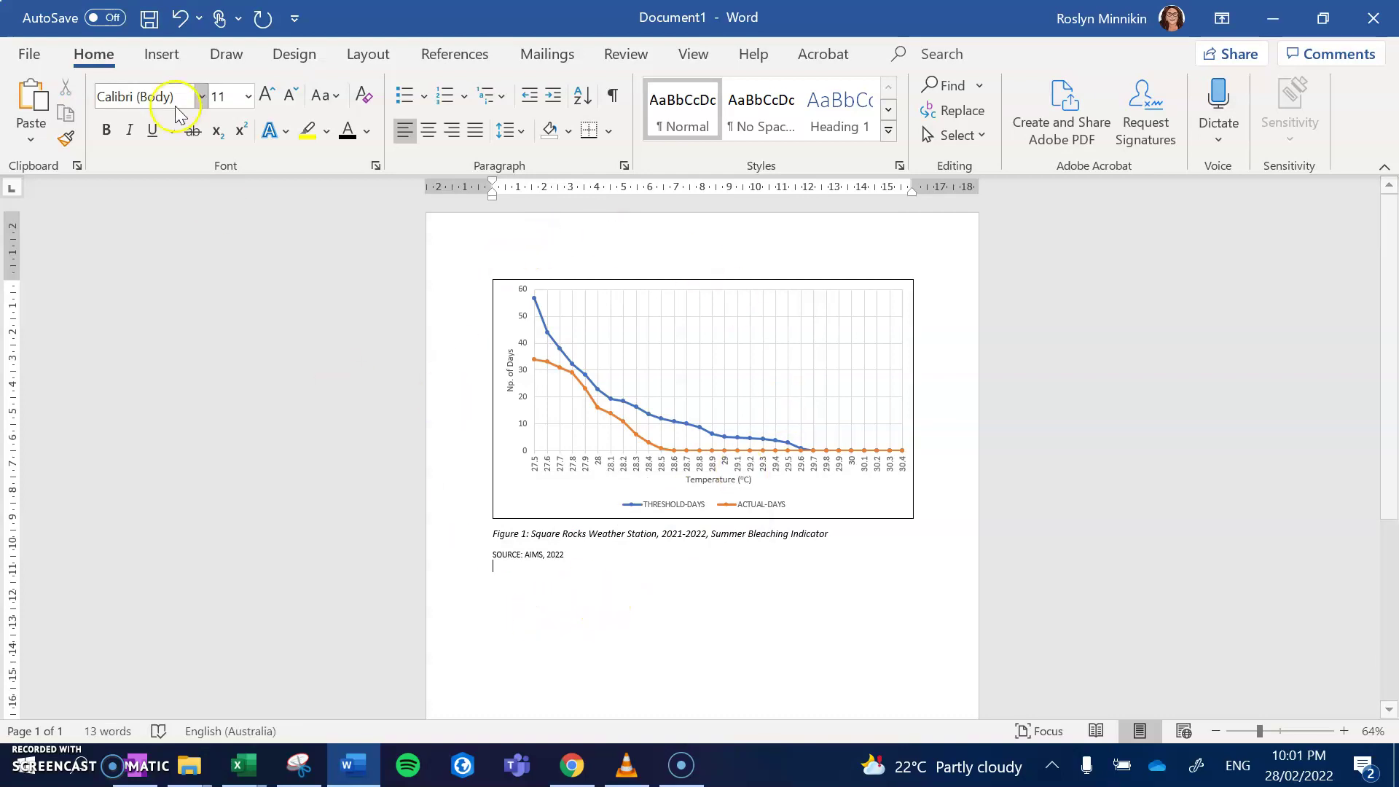
Save the document to the Desktop as the author's name plus 'graph', replacing the existing file.
left_click(30, 55)
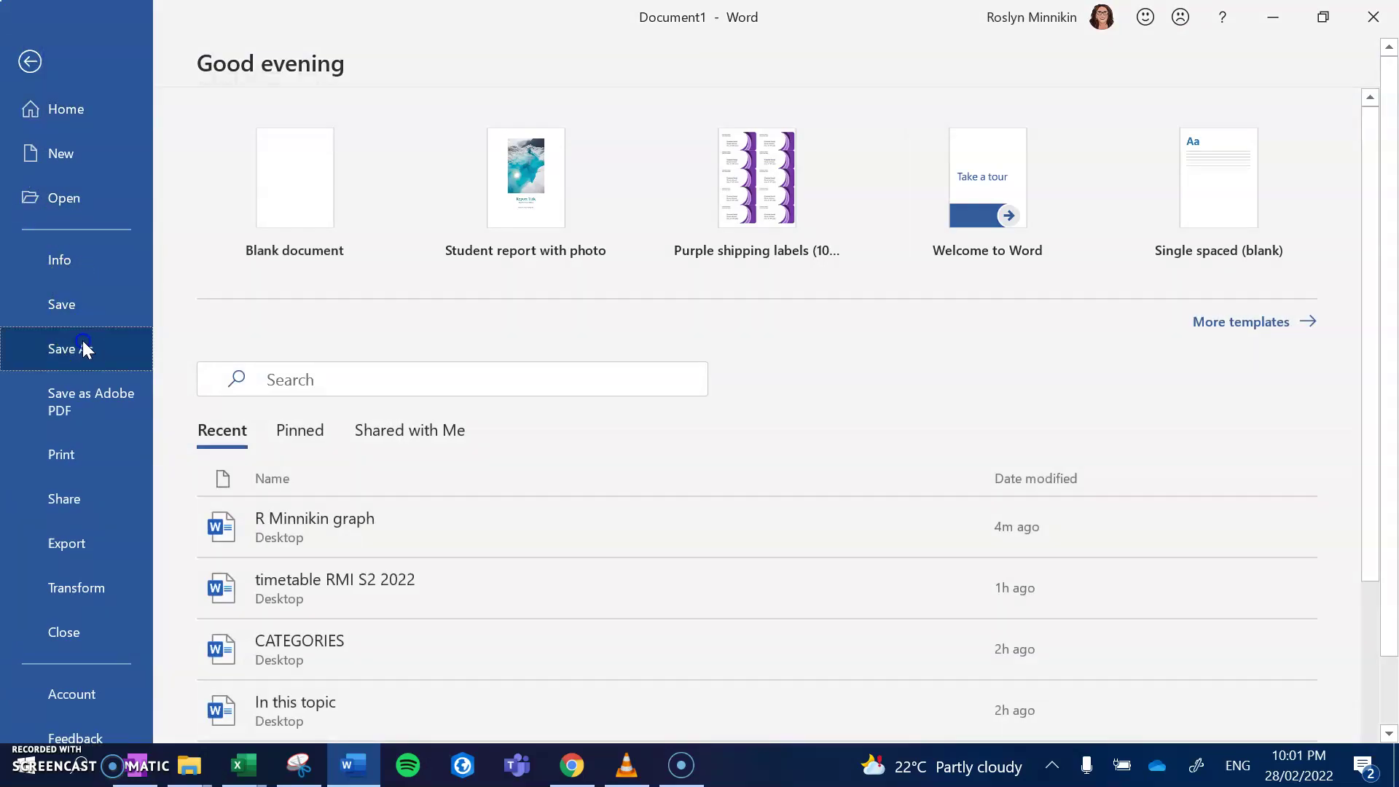
left_click(82, 339)
left_click(639, 235)
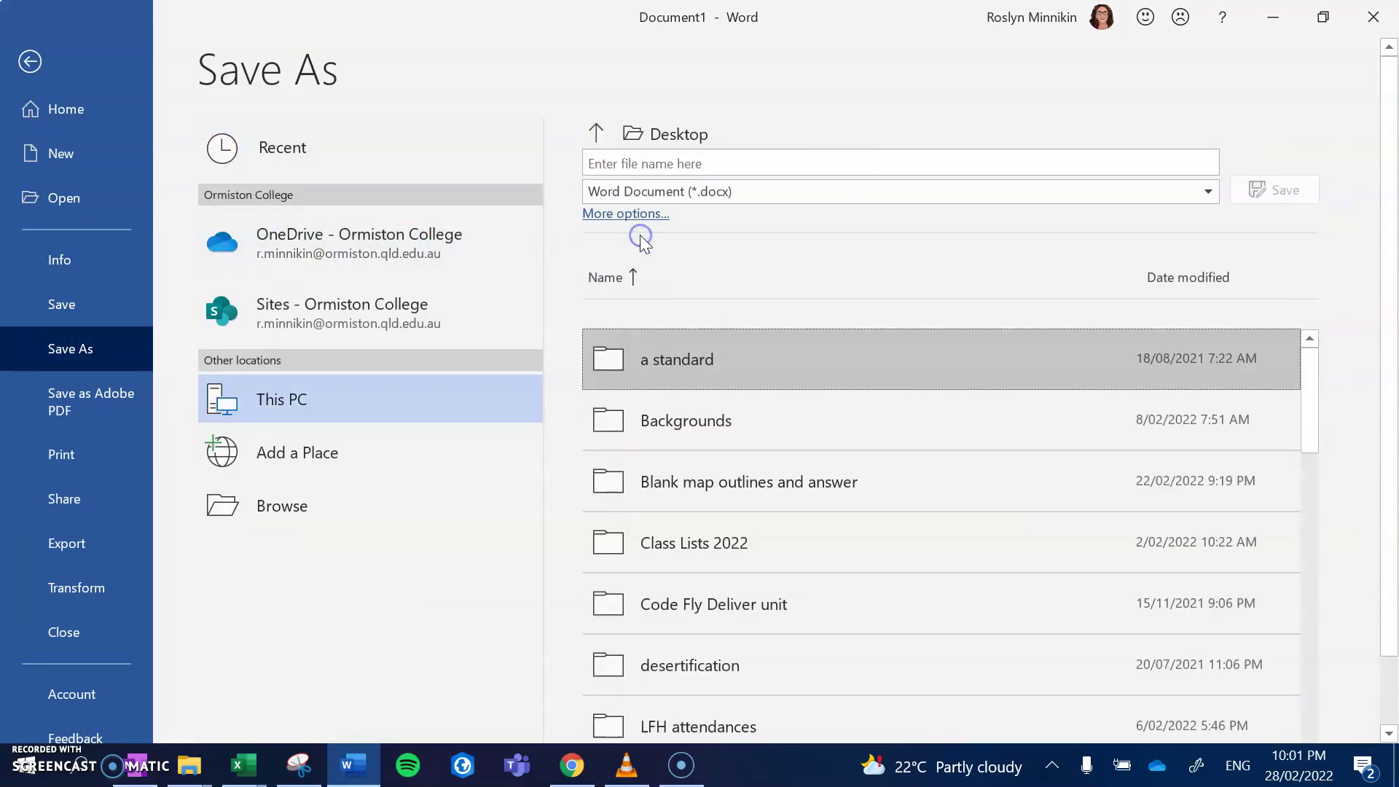
left_click(632, 164)
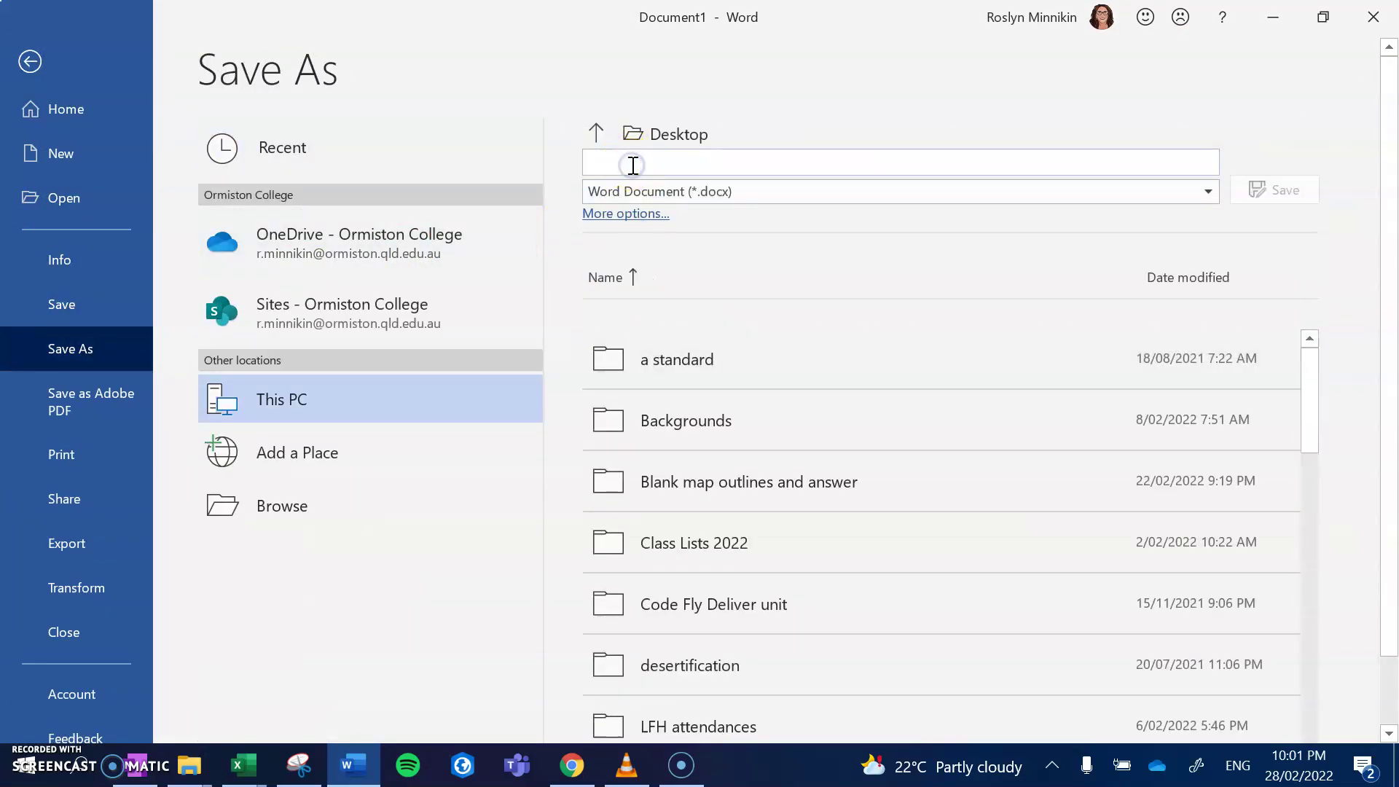
type("R Minnikin graph")
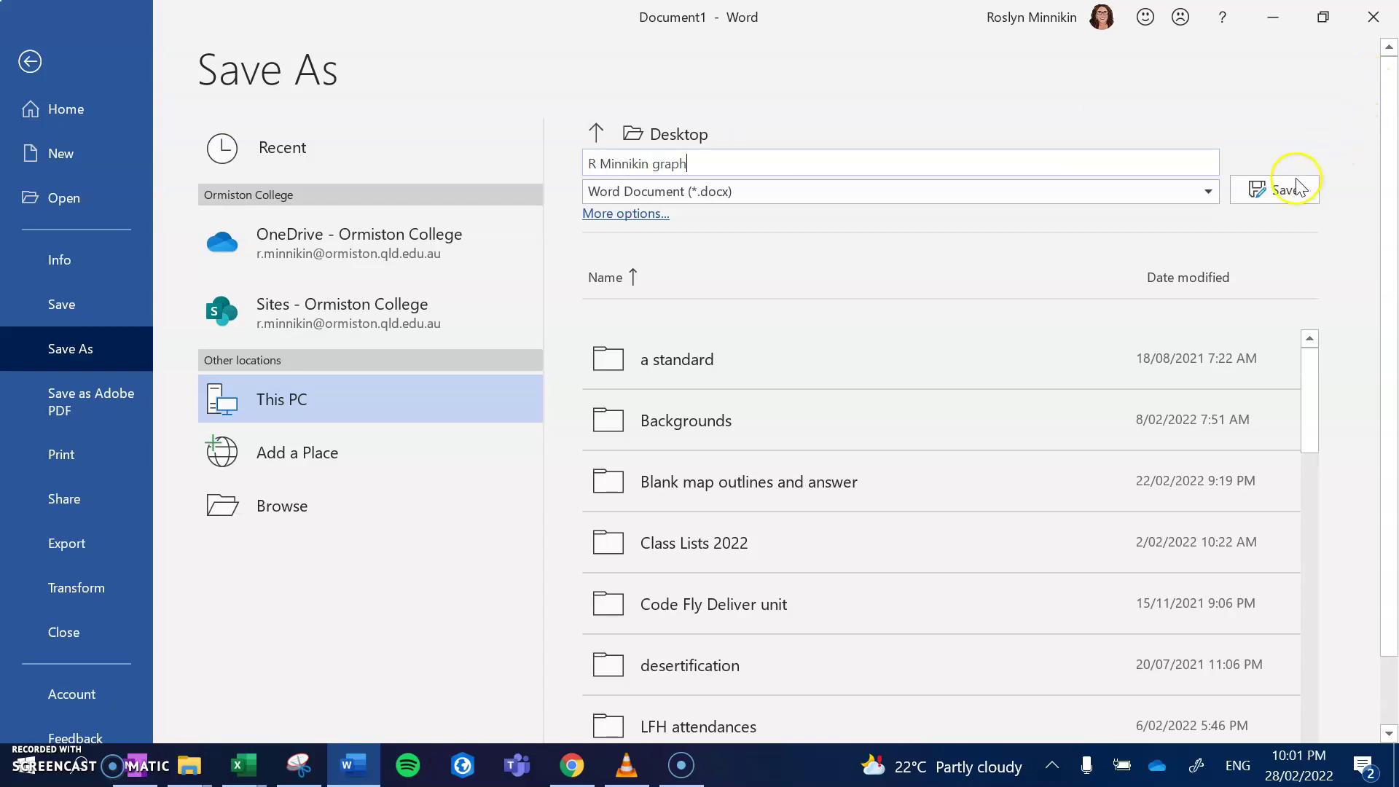
left_click(1287, 193)
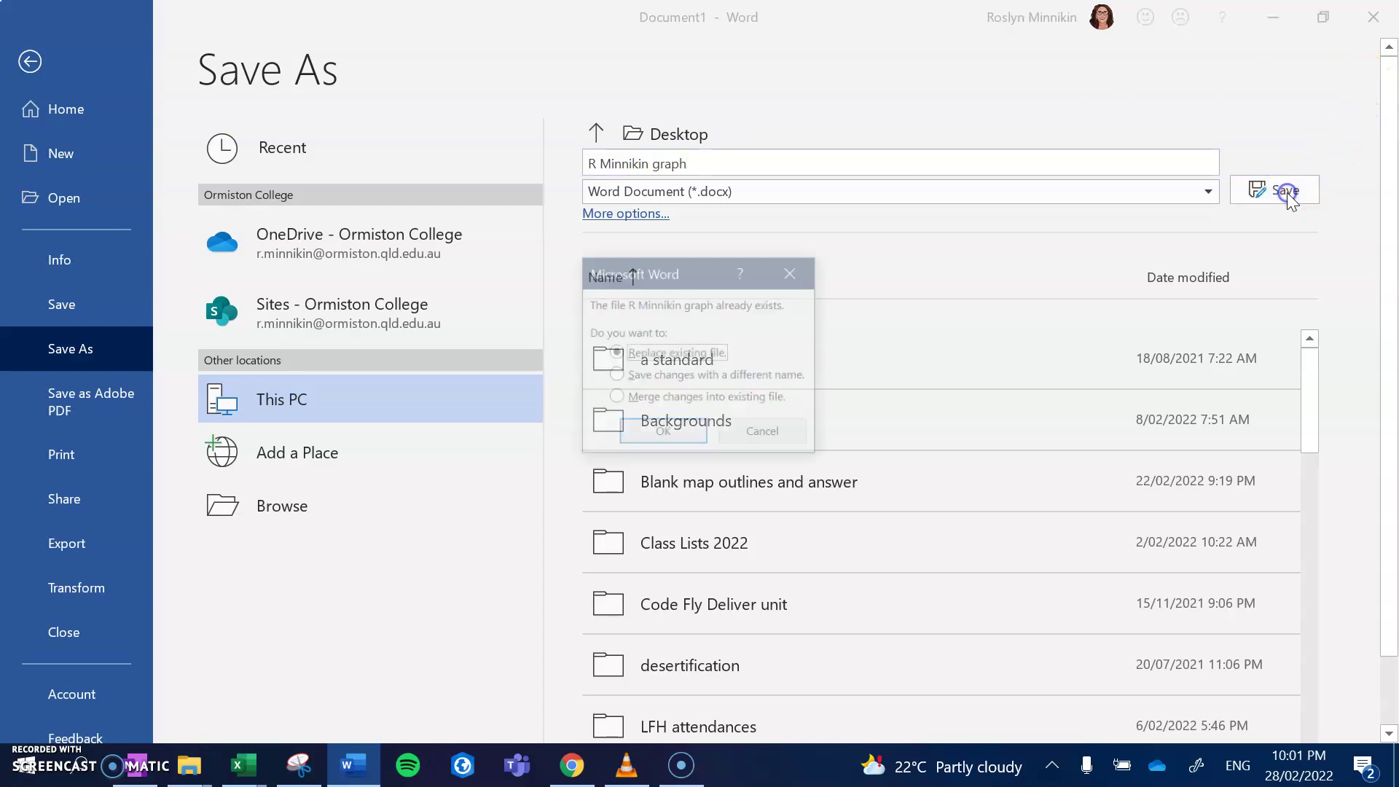
left_click(694, 432)
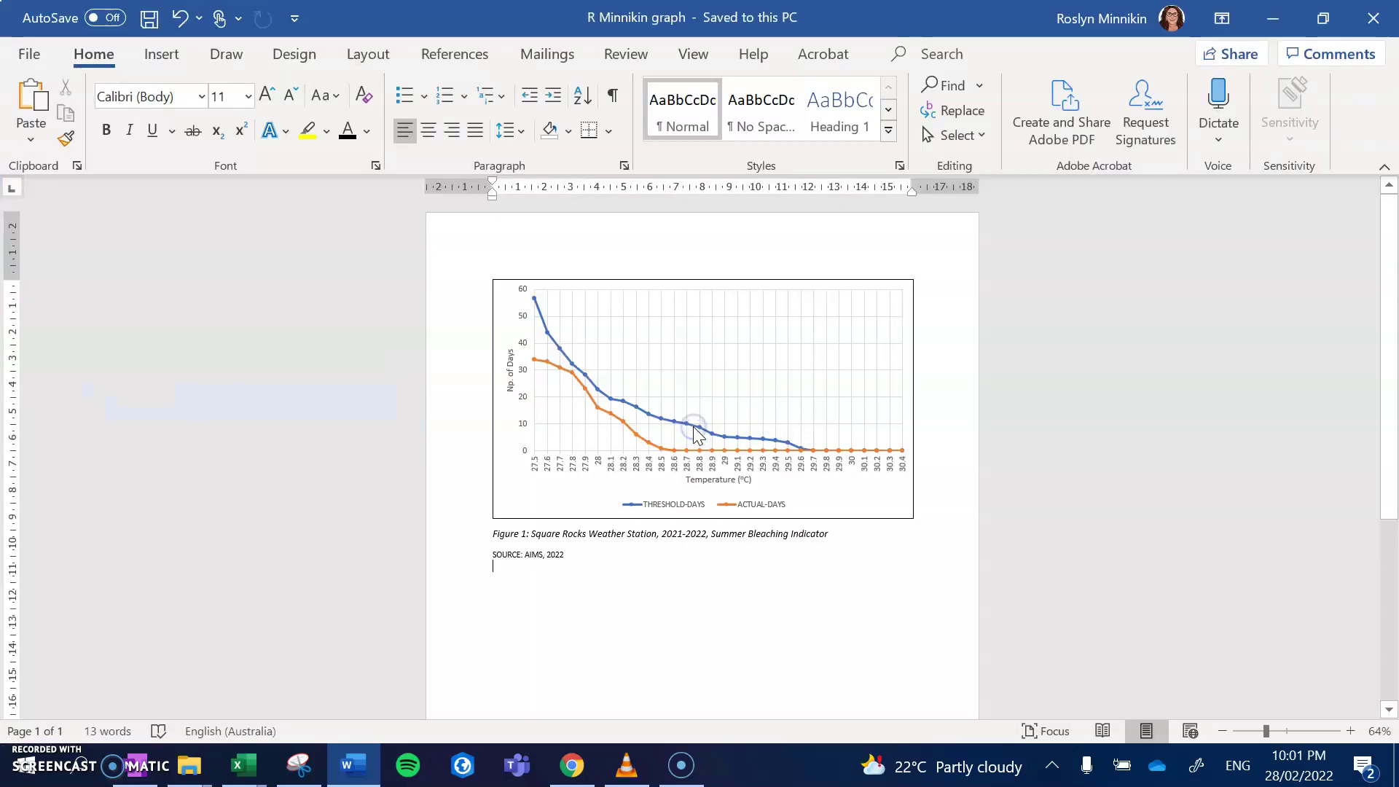